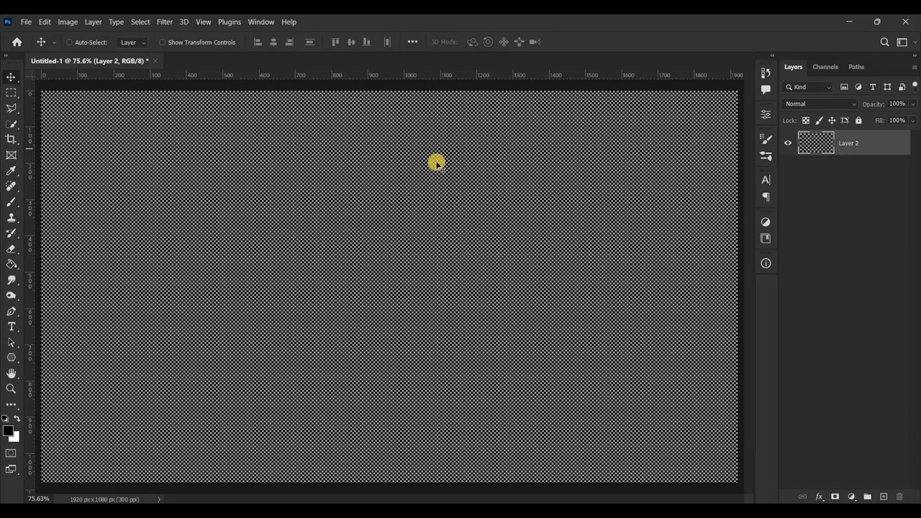
Step: Place the portrait pexels-ali-pazani-2681751 into the blank canvas as an embedded image
click(24, 23)
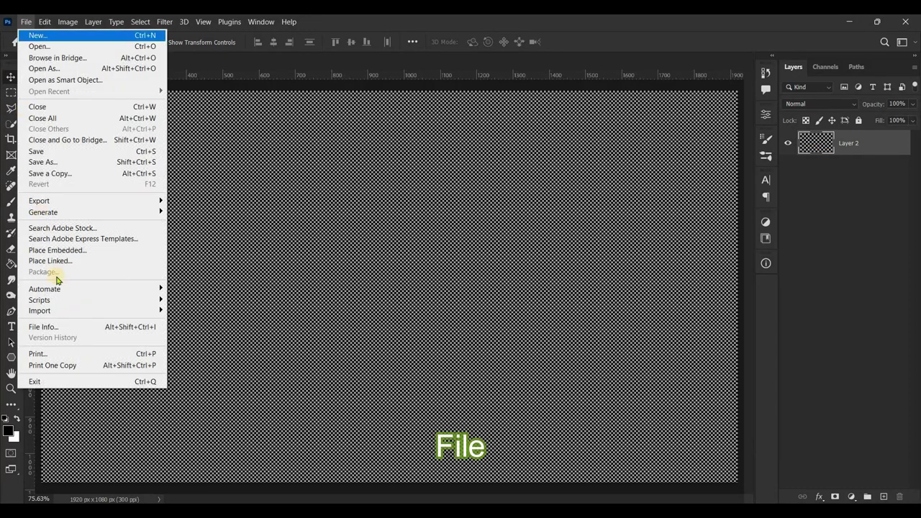
click(59, 254)
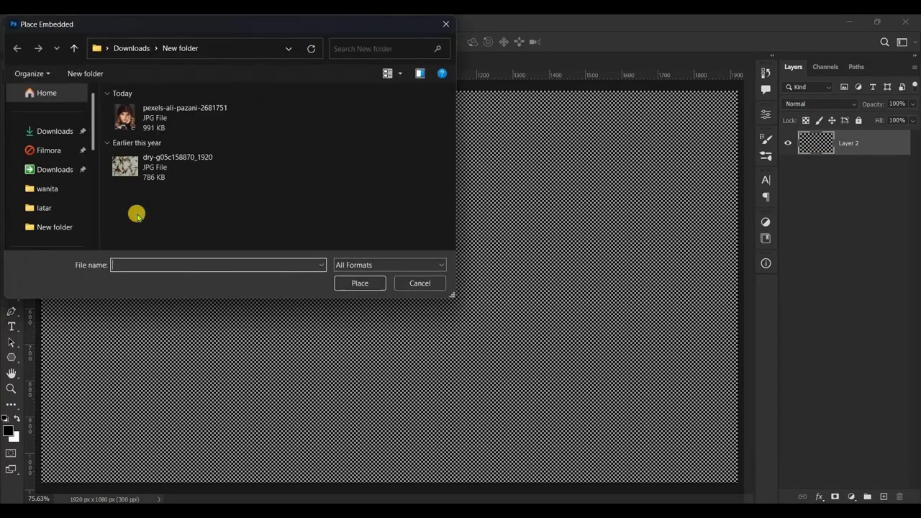
double_click(124, 116)
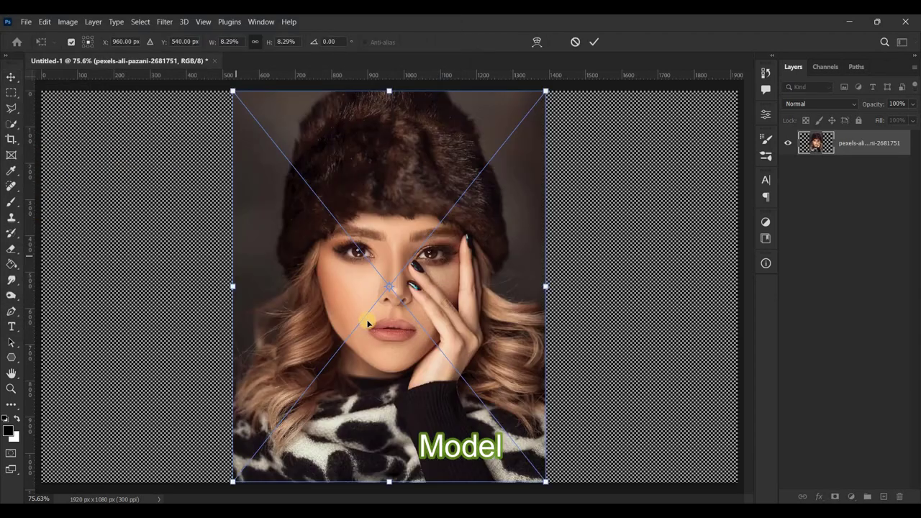
Step: Scale the placed portrait to about 18.69% so it covers the whole canvas, then commit
scroll(367, 323, down, 3)
drag(302, 395, 151, 512)
drag(575, 129, 620, 99)
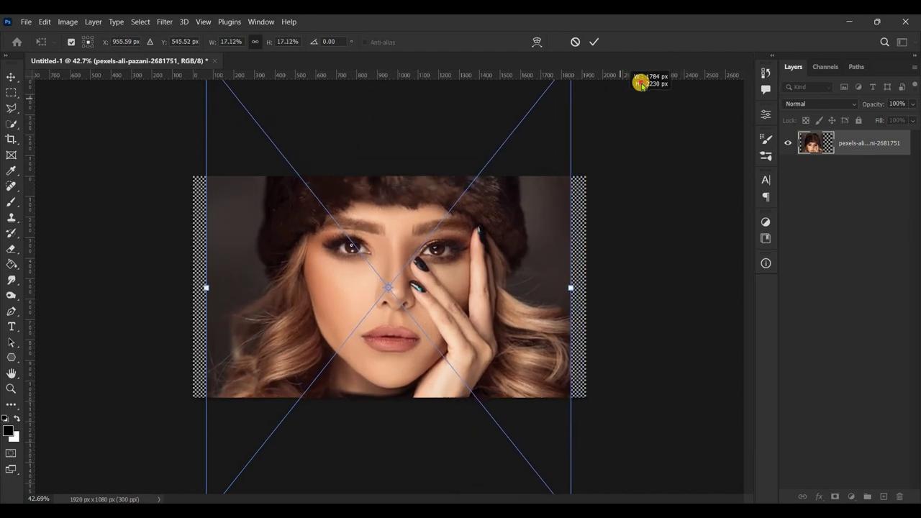
drag(620, 99, 641, 79)
key(ctrl+minus)
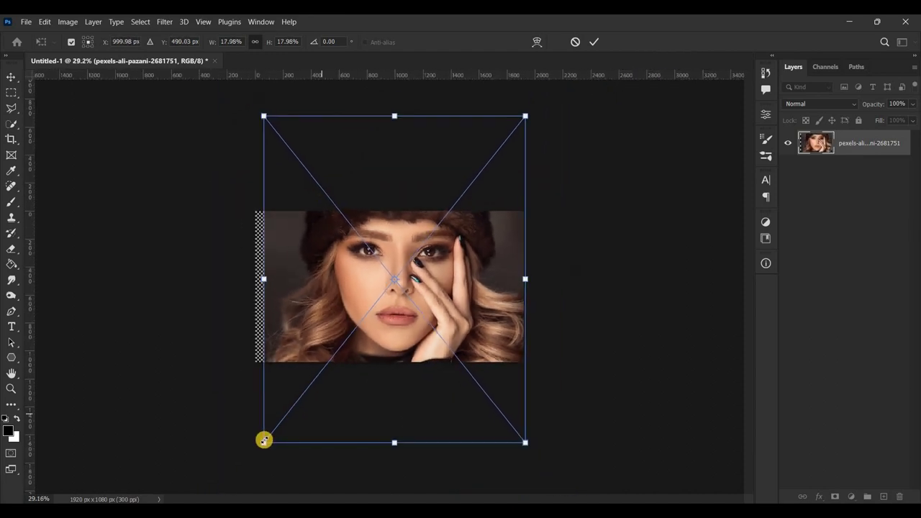
drag(256, 455, 253, 455)
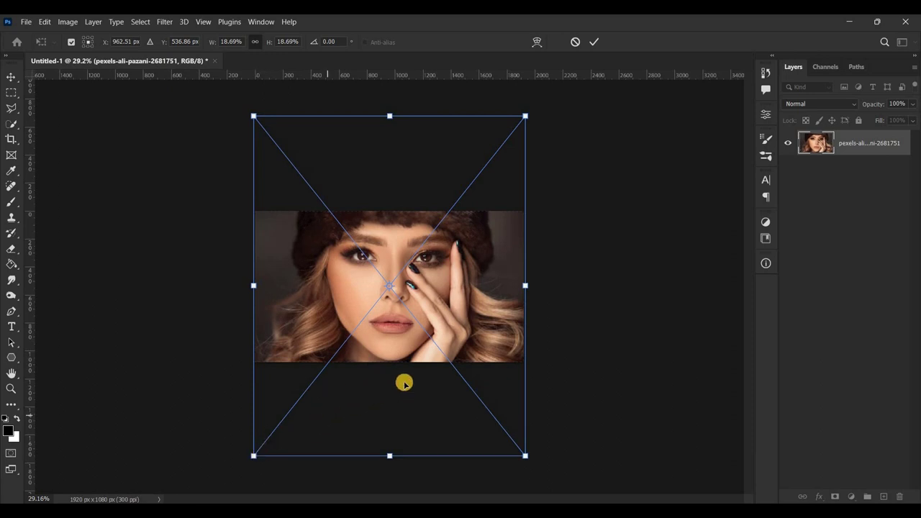
key(ctrl+plus)
key(ctrl+plus)
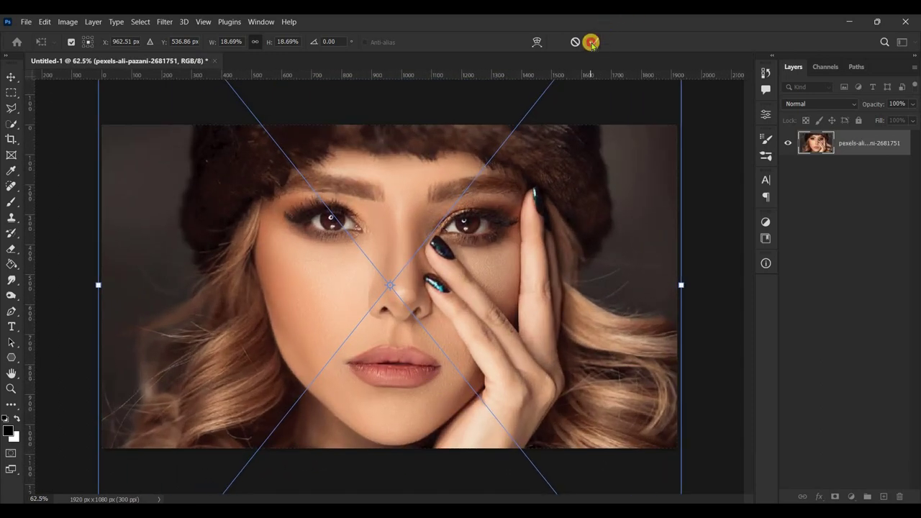
click(590, 42)
Step: Copy the whole portrait to a new pixel Layer 1 and delete the original placed photo layer
key(ctrl+a)
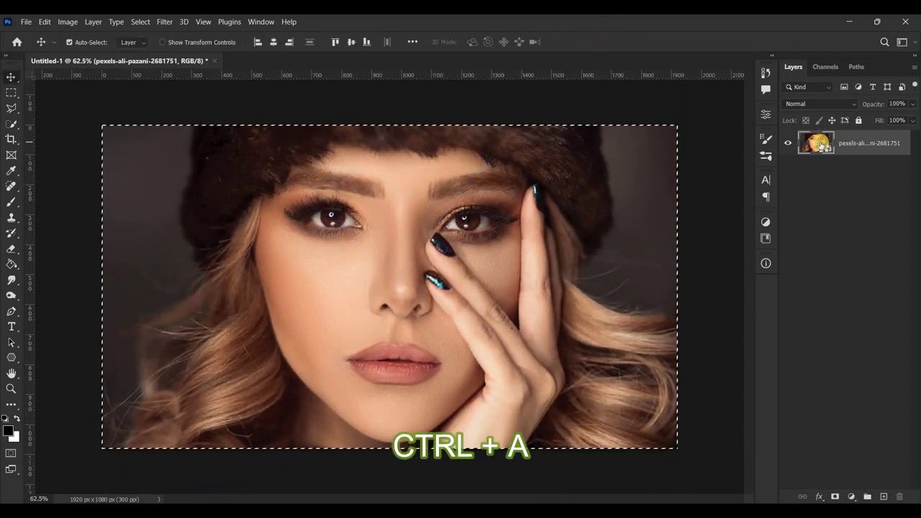
key(ctrl+j)
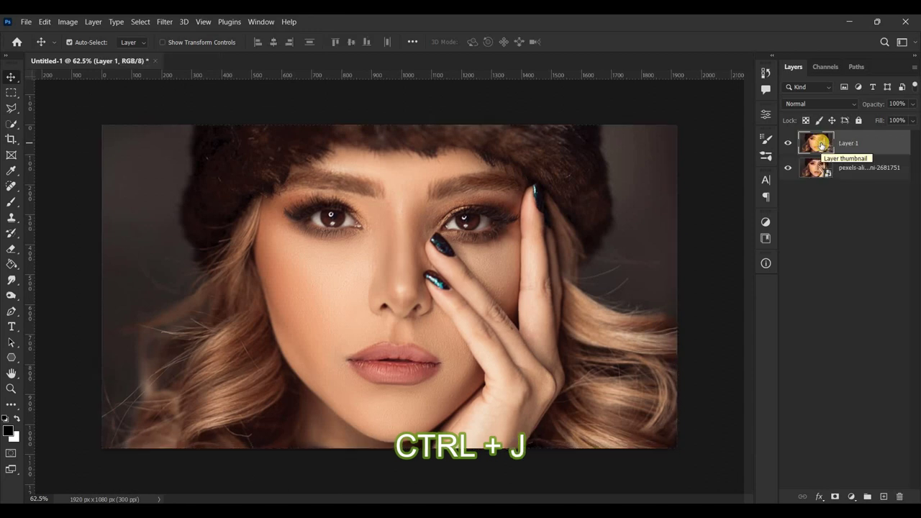
click(813, 170)
key(Delete)
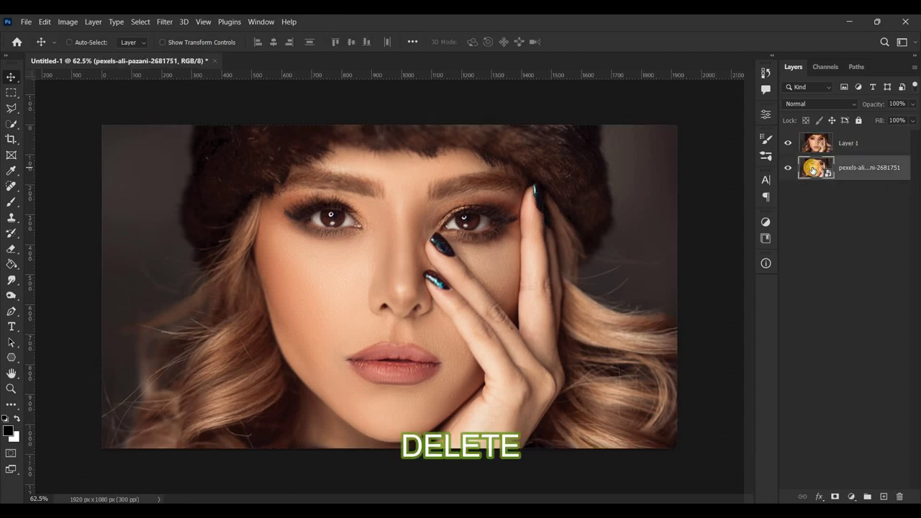
key(Delete)
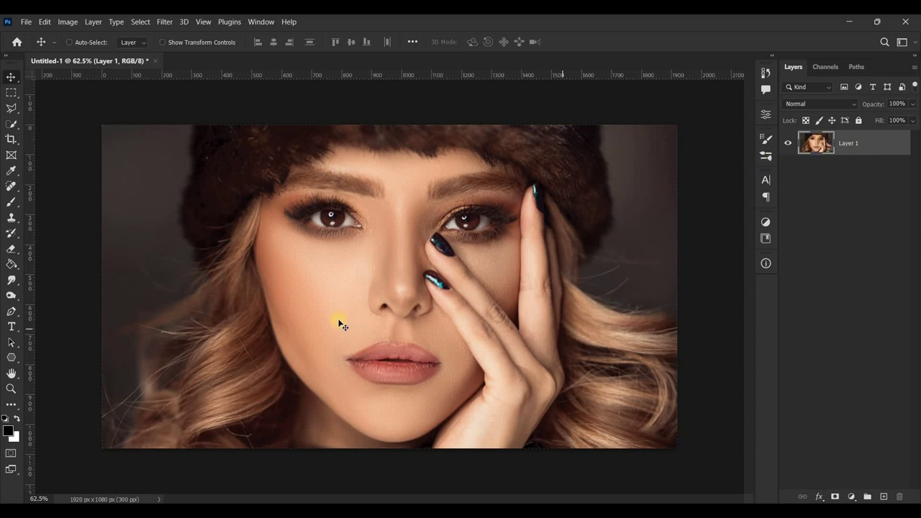
scroll(339, 322, down, 2)
scroll(339, 321, up, 3)
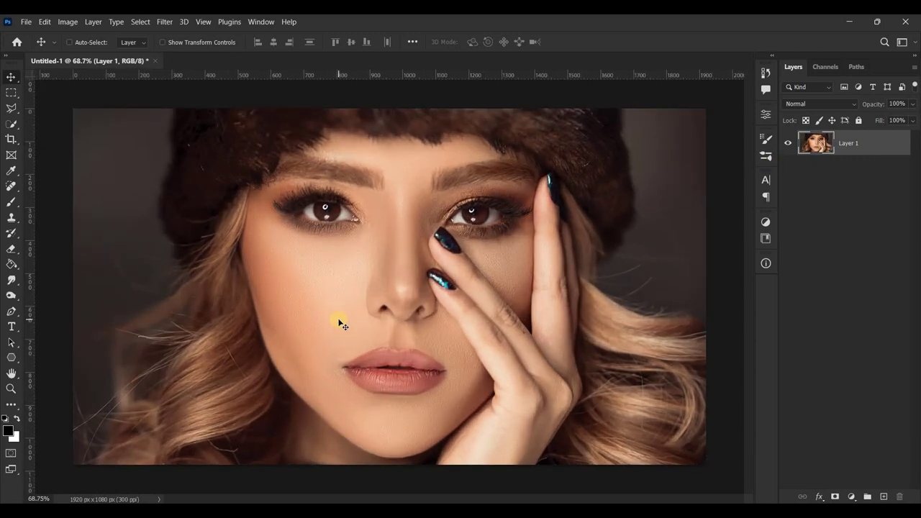
scroll(340, 321, down, 1)
Step: Place the crack texture dry-g05c158870_1920 over the portrait in Multiply blend mode
click(25, 22)
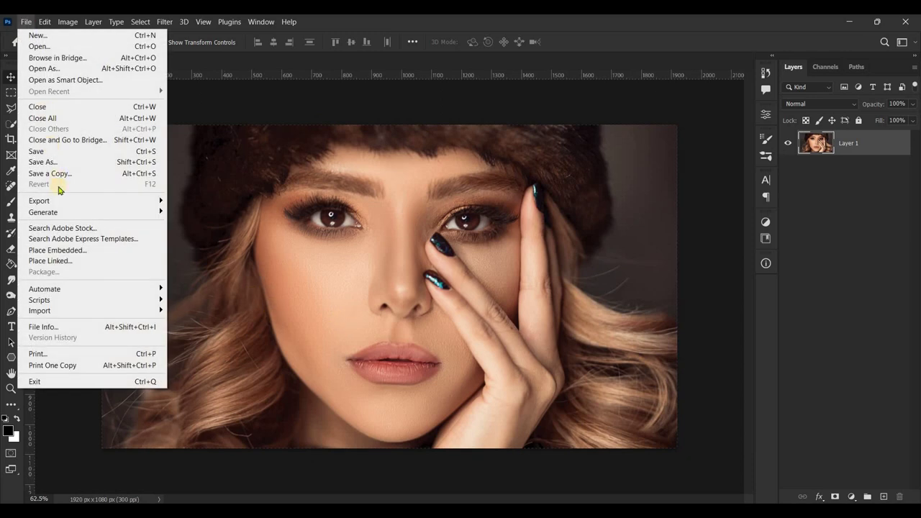
click(68, 248)
double_click(125, 164)
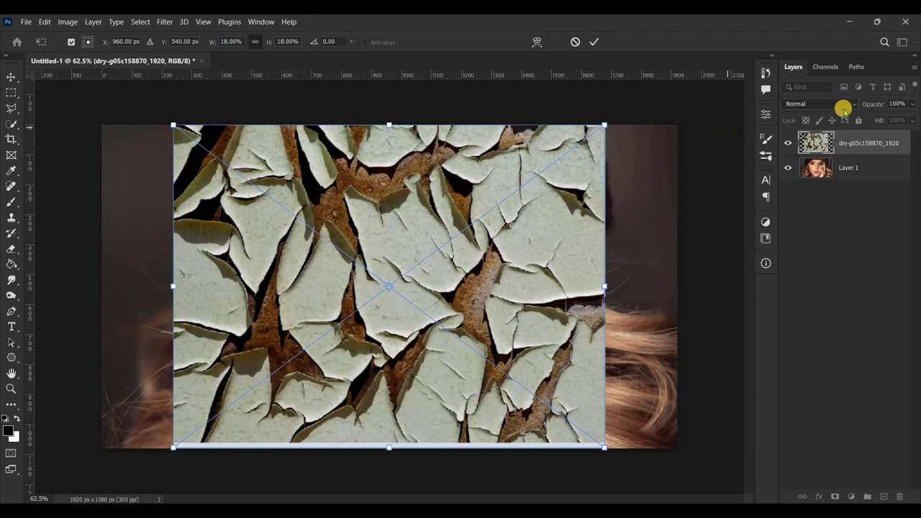
click(839, 106)
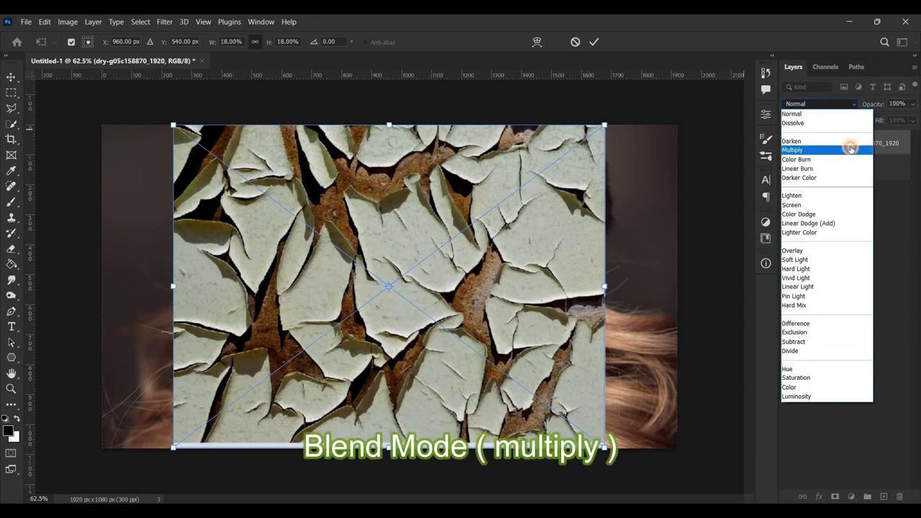
click(851, 148)
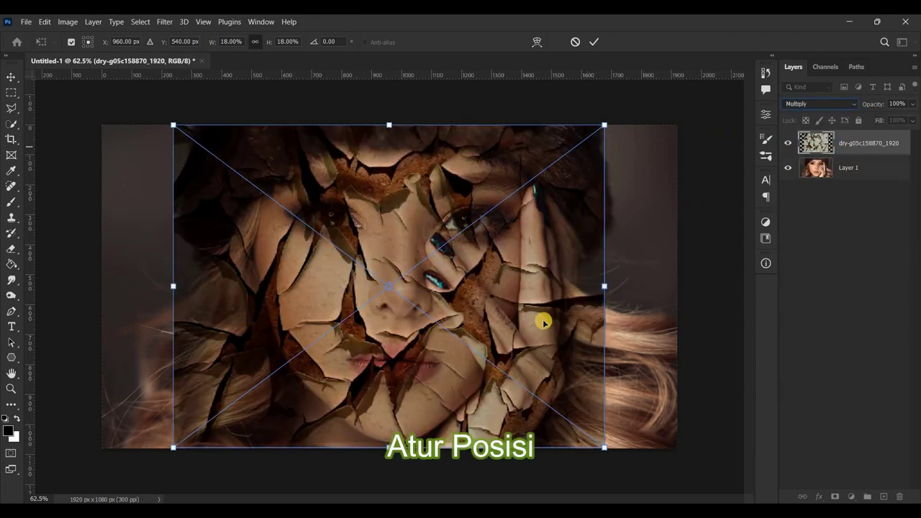
Step: Position the crack texture over the left half of the face and commit the placement
mouse_move(397, 351)
mouse_down()
mouse_move(407, 321)
mouse_move(426, 362)
mouse_move(468, 328)
mouse_move(438, 384)
mouse_move(464, 377)
mouse_move(350, 381)
mouse_move(336, 370)
mouse_move(326, 395)
mouse_move(261, 370)
mouse_move(294, 360)
mouse_move(250, 346)
mouse_move(236, 360)
mouse_move(254, 358)
mouse_move(238, 355)
mouse_up()
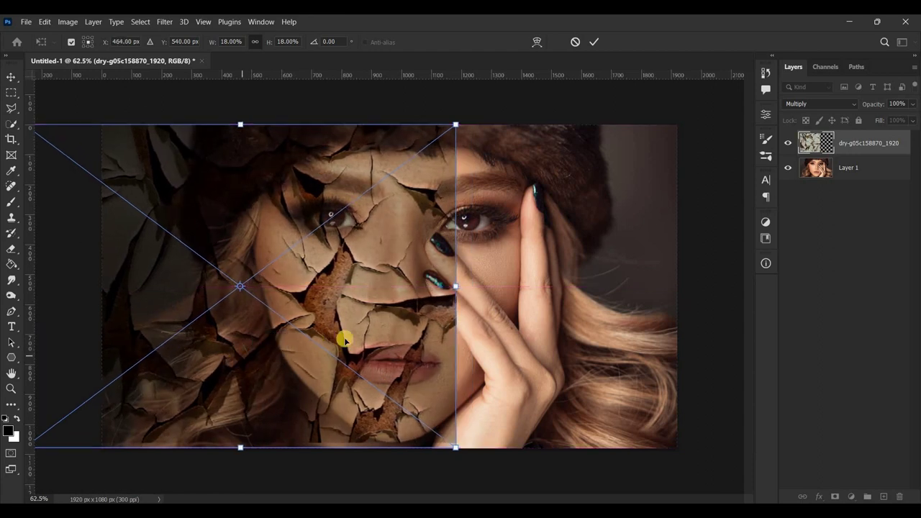
mouse_move(359, 333)
mouse_down()
mouse_move(366, 328)
mouse_move(366, 340)
mouse_move(380, 313)
mouse_move(411, 330)
mouse_move(382, 327)
mouse_move(373, 340)
mouse_up()
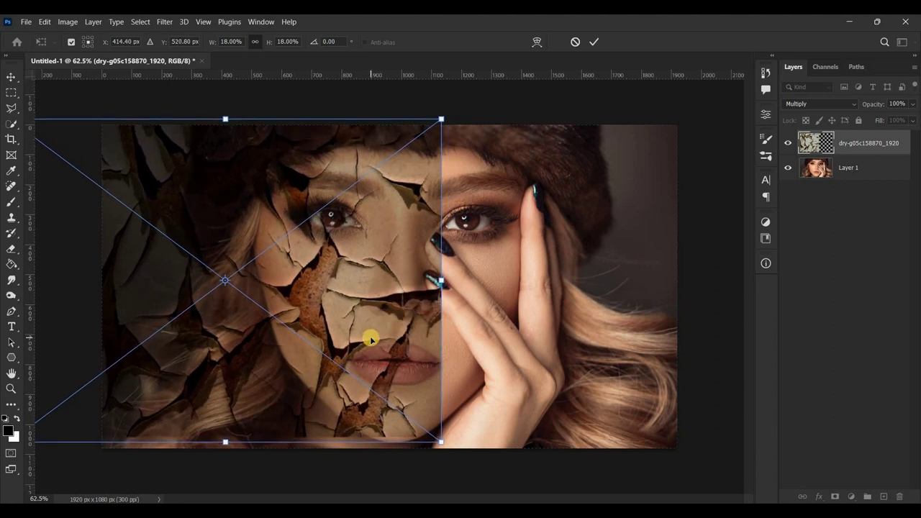
mouse_move(370, 340)
mouse_down()
mouse_move(367, 348)
mouse_move(384, 332)
mouse_up()
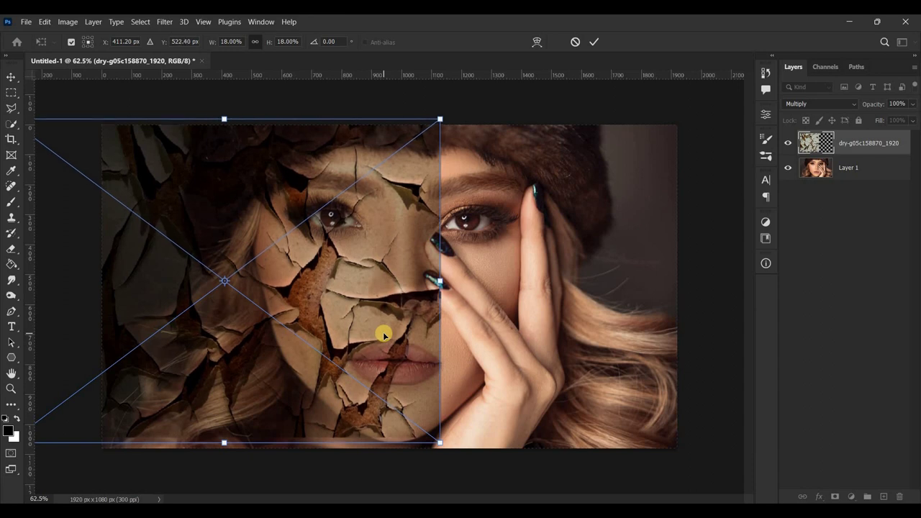
click(594, 41)
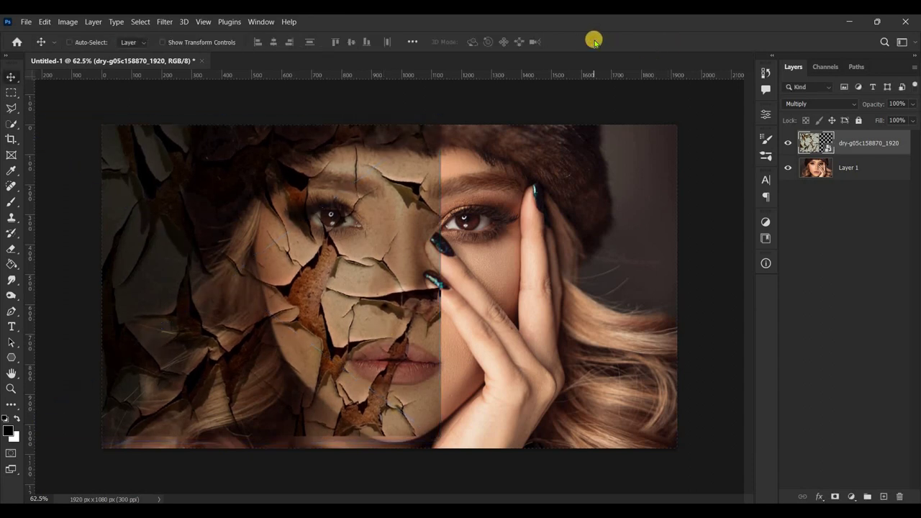
scroll(462, 251, down, 2)
scroll(462, 251, up, 1)
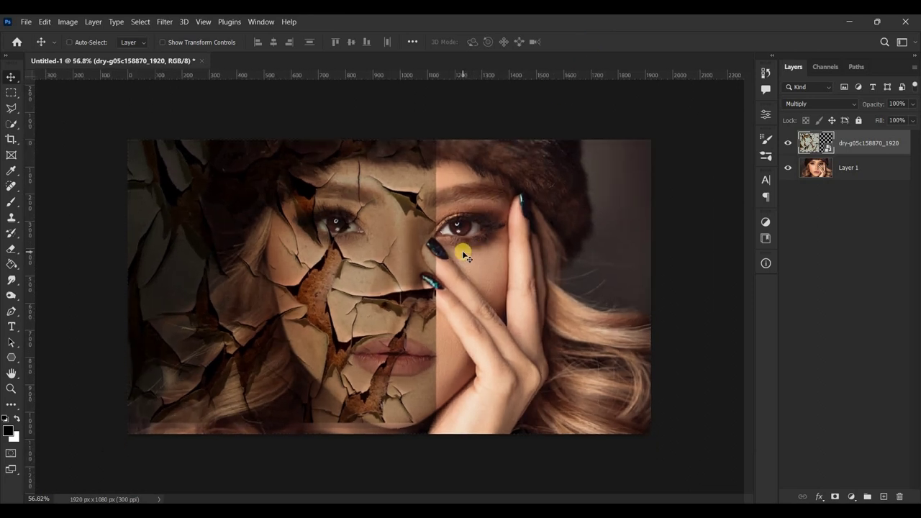
scroll(462, 250, up, 2)
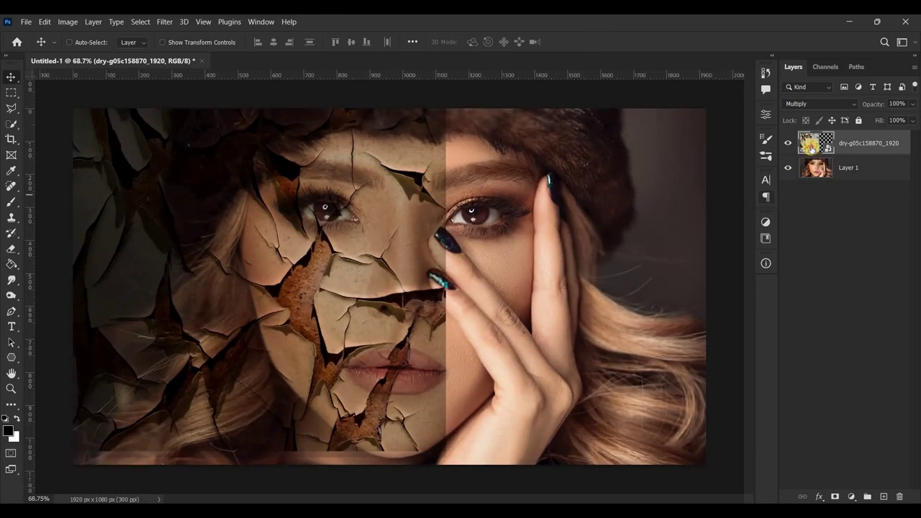
Step: In Liquify, show Layer 1 as a backdrop at about 35% opacity and zoom the preview in
click(164, 21)
click(240, 129)
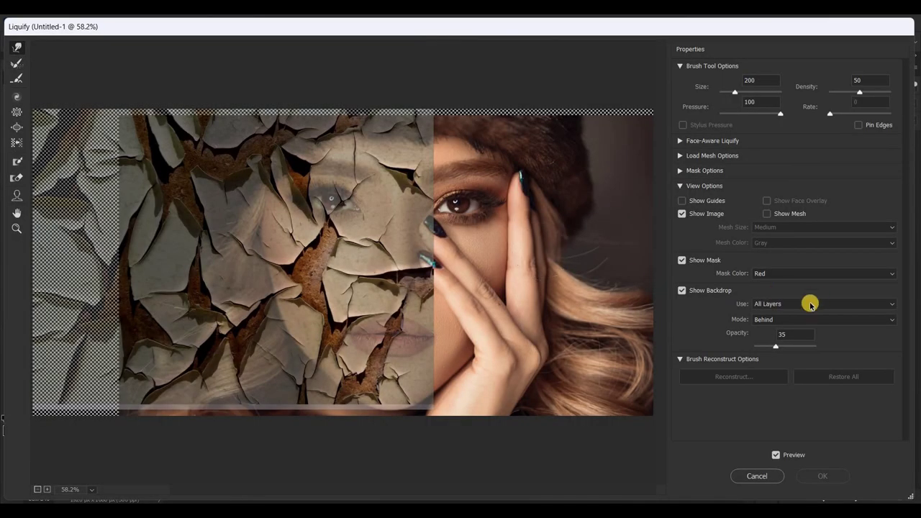
click(809, 305)
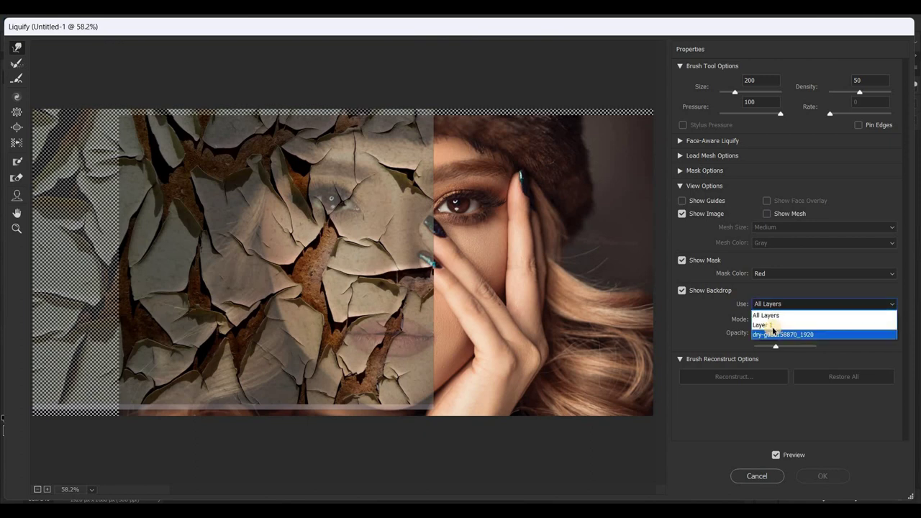
click(772, 325)
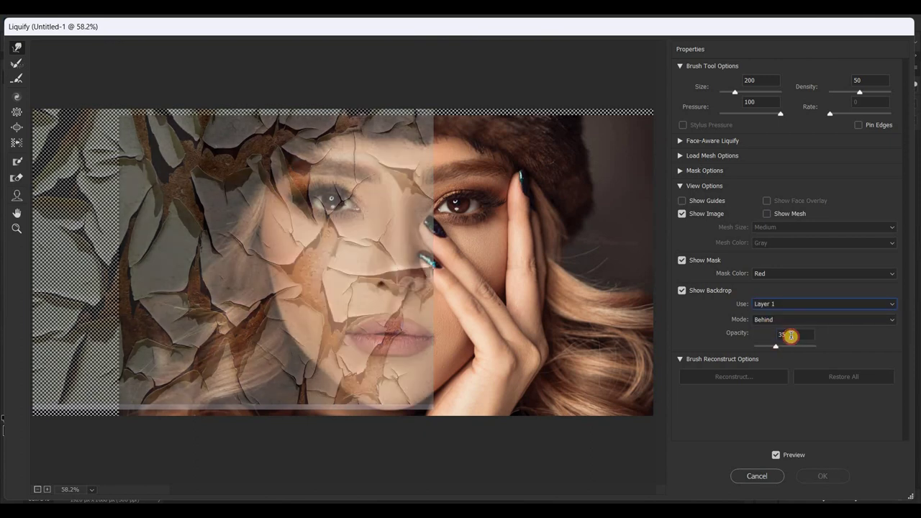
drag(782, 348, 777, 352)
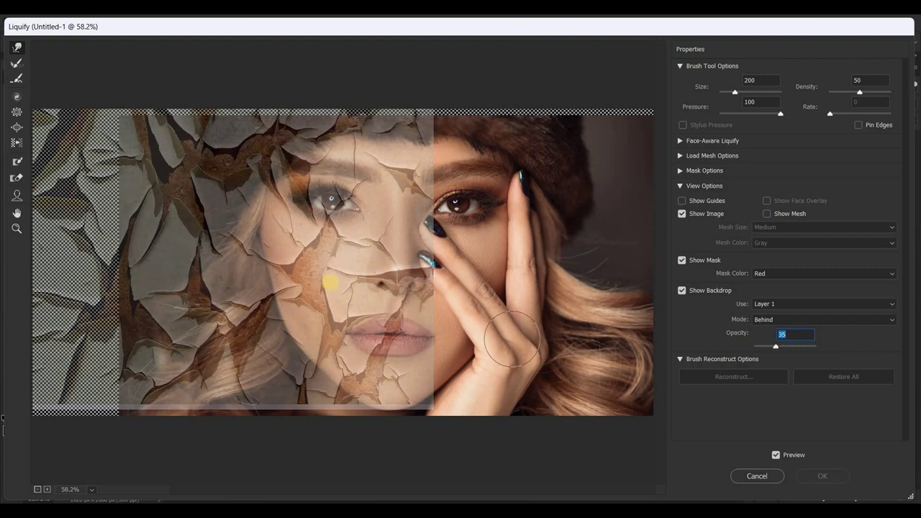
scroll(330, 282, up, 1)
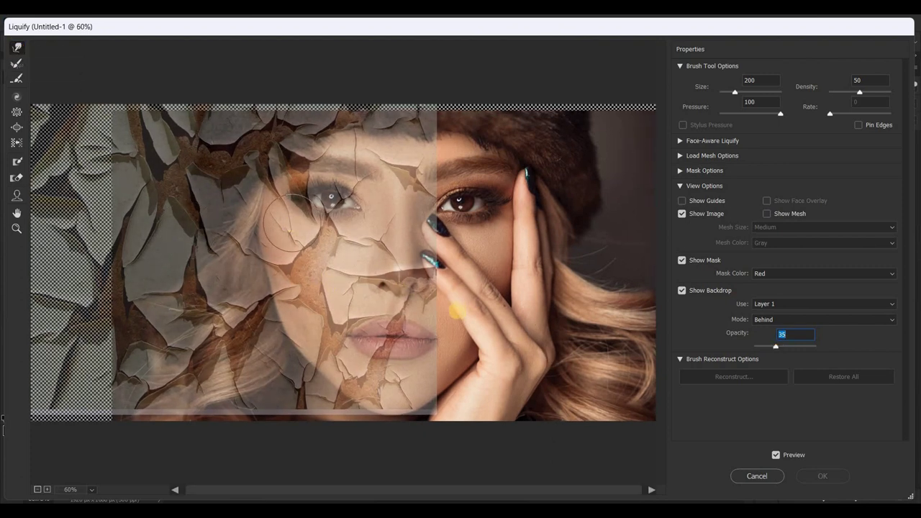
scroll(423, 308, up, 1)
scroll(424, 309, up, 1)
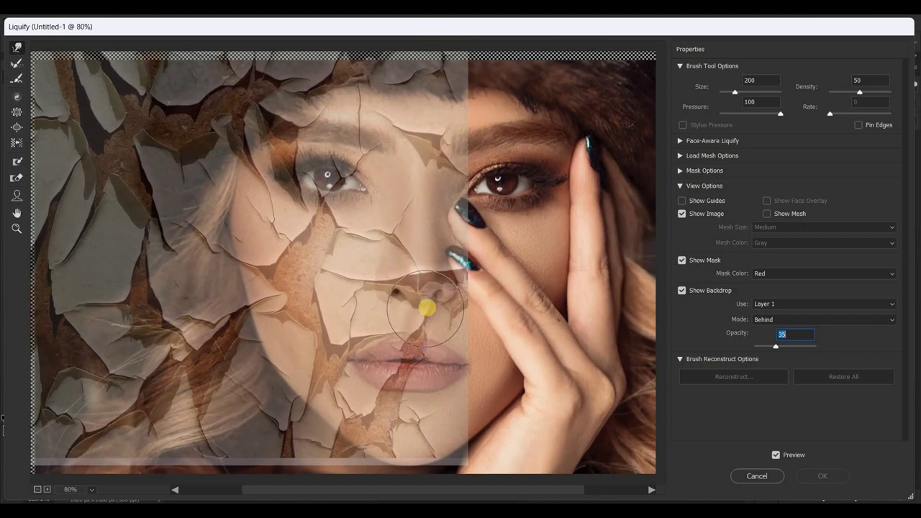
Step: Forward-warp the cracks along the forehead, nose, right eye, eye corner, cheek and upper lip
mouse_move(456, 179)
mouse_down()
mouse_move(400, 131)
mouse_move(448, 171)
mouse_up()
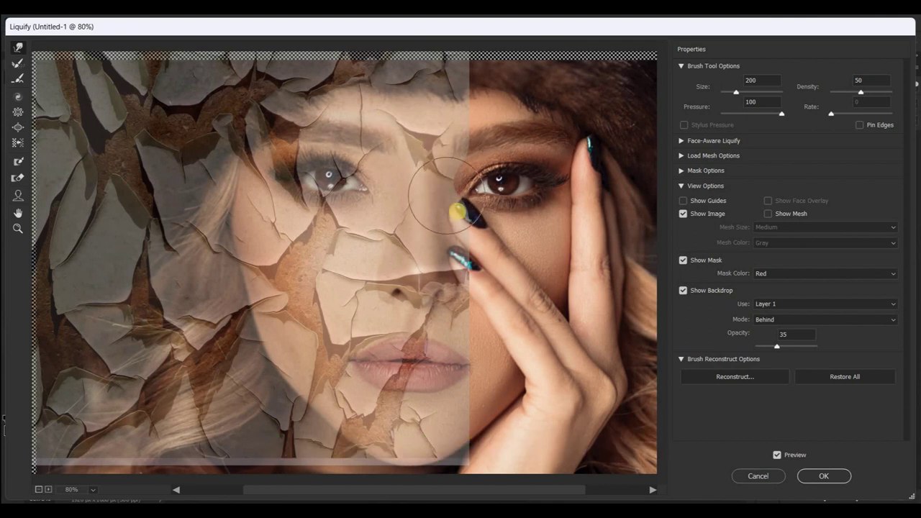
mouse_move(431, 252)
mouse_down()
mouse_move(422, 268)
mouse_move(391, 267)
mouse_move(366, 280)
mouse_move(367, 230)
mouse_move(389, 185)
mouse_move(370, 266)
mouse_up()
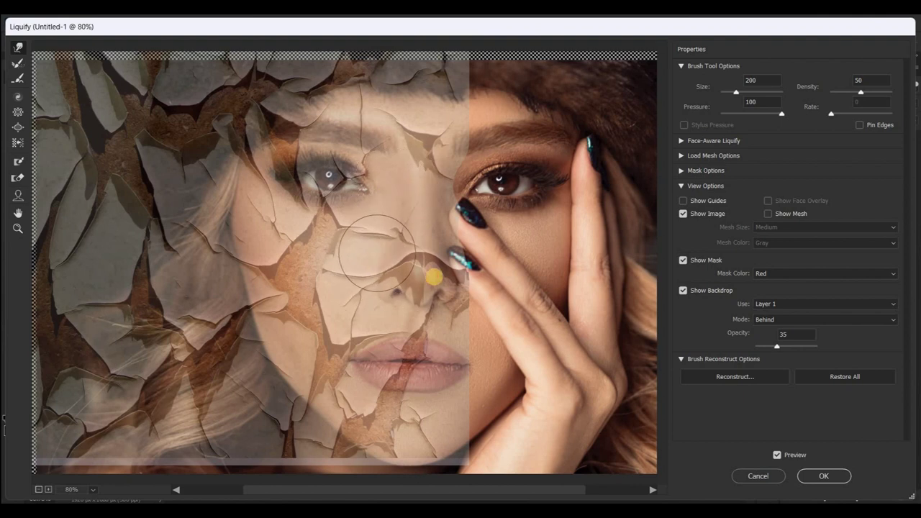
drag(452, 276, 442, 205)
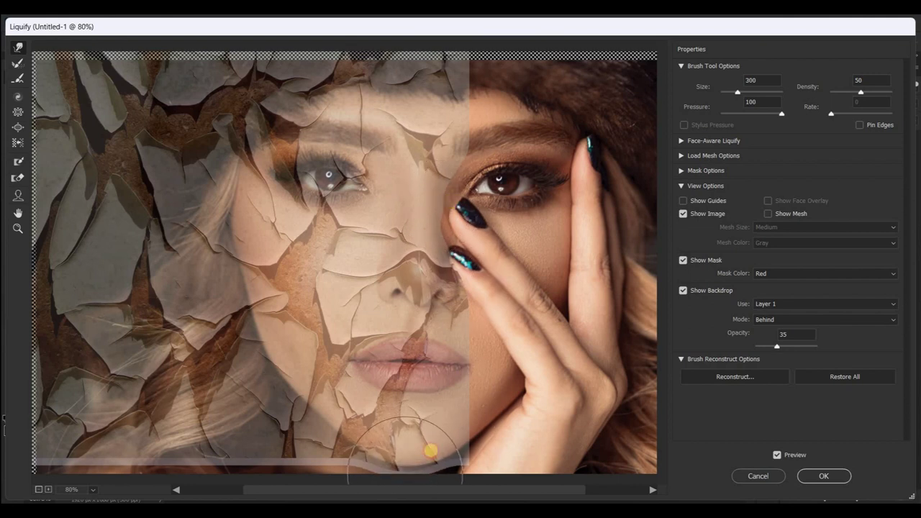
key(bracketright)
key(bracketright)
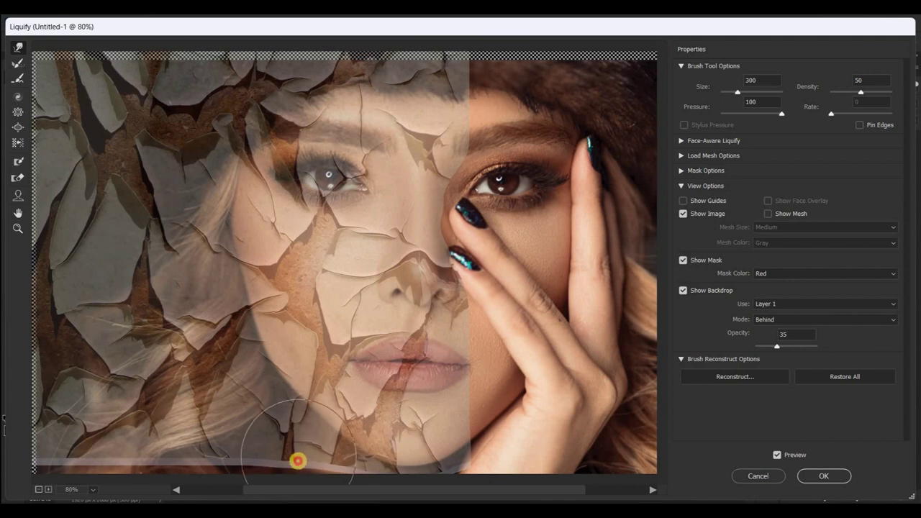
key(bracketleft)
key(bracketleft)
key(bracketleft)
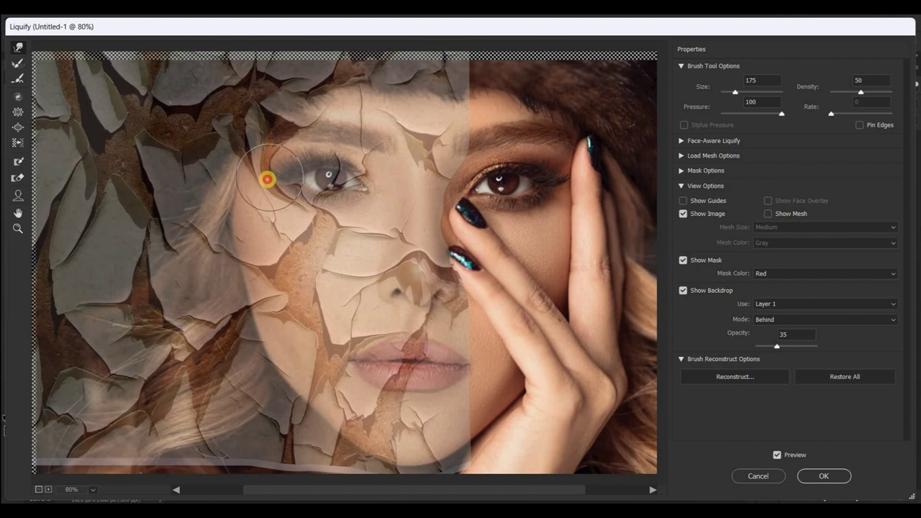
drag(266, 185, 267, 170)
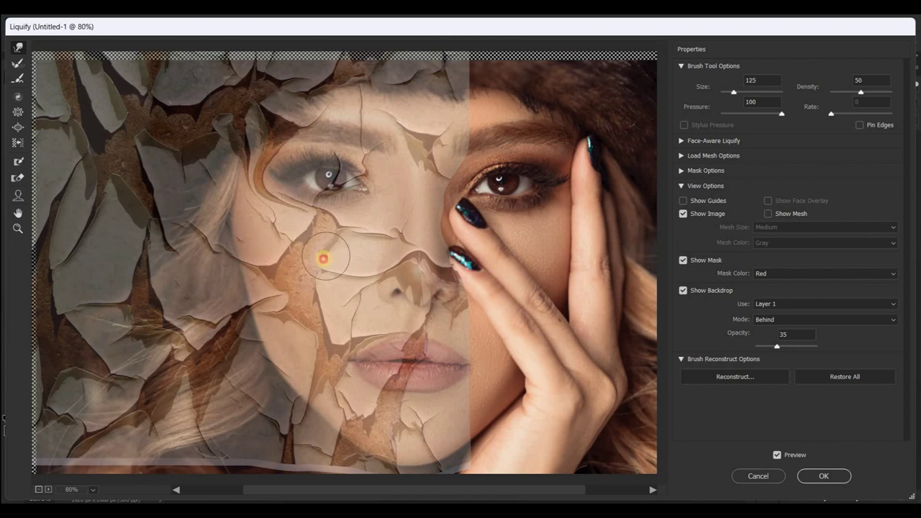
drag(319, 243, 320, 266)
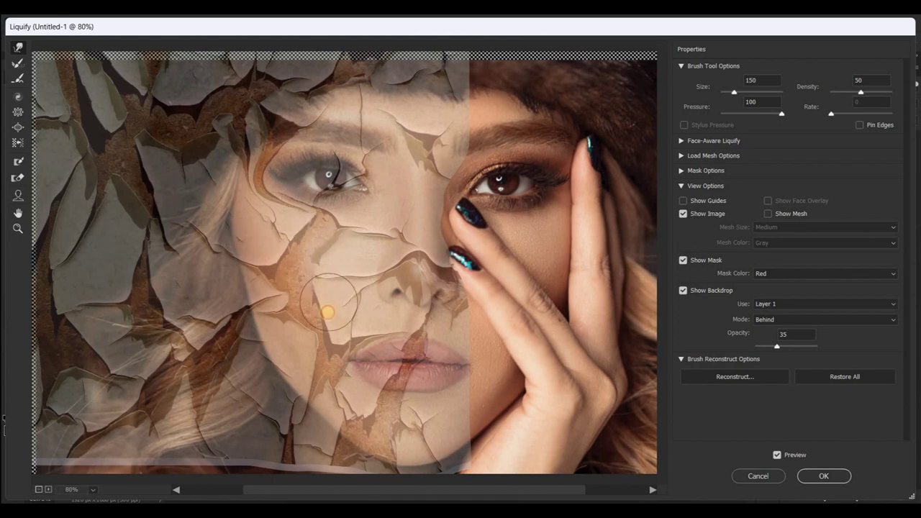
drag(370, 341, 414, 329)
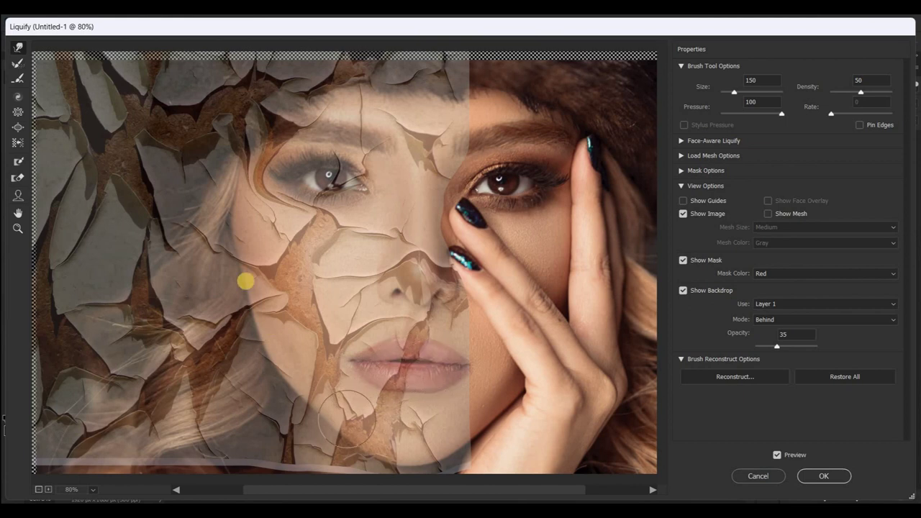
Step: At warp brush size 175, bend the cracks along the lower cheek, bottom edge and left eye
key(bracketright)
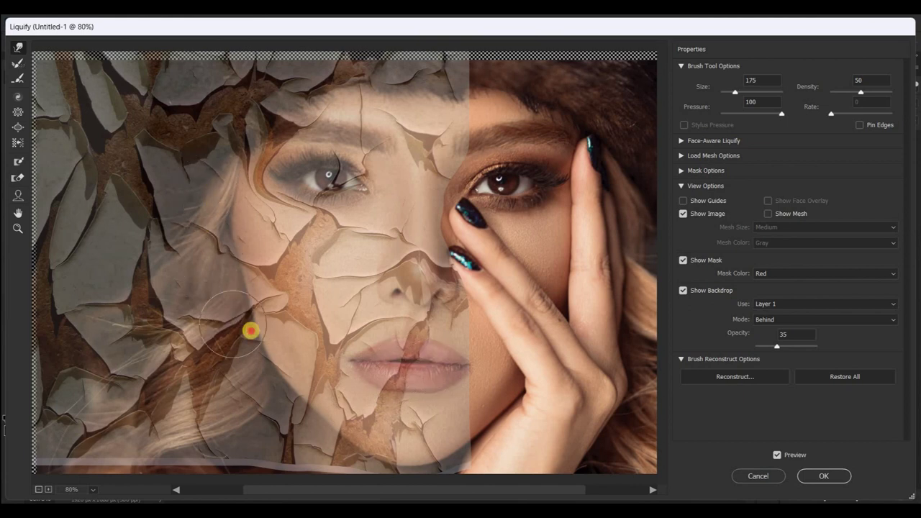
drag(241, 337, 256, 360)
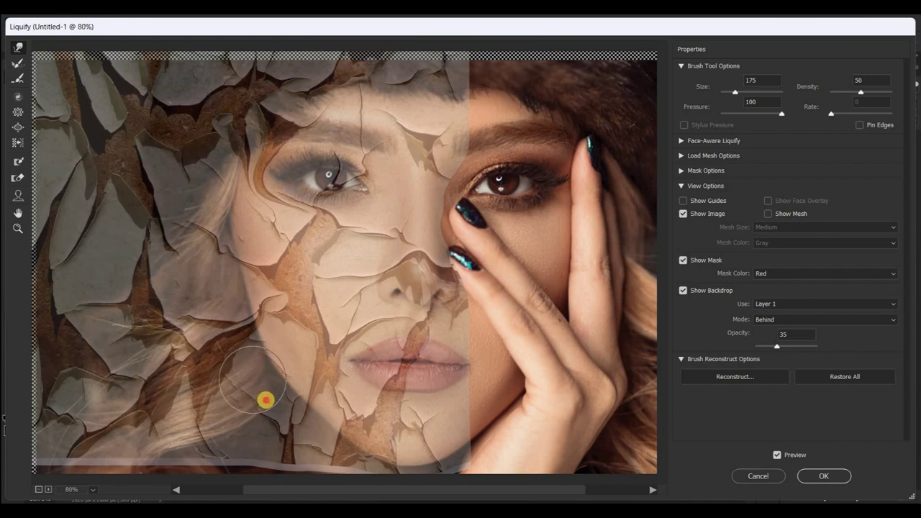
drag(296, 432, 343, 478)
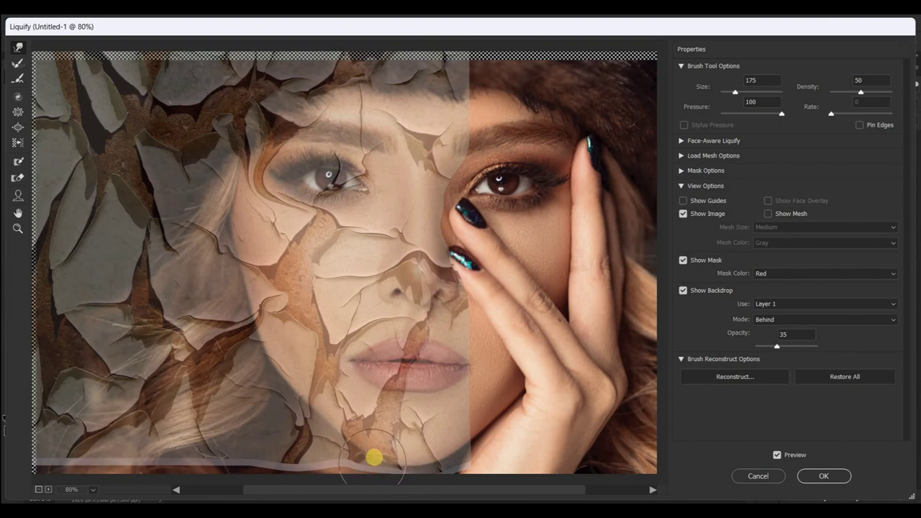
drag(383, 479, 417, 481)
mouse_move(458, 458)
mouse_down()
mouse_move(460, 468)
mouse_move(444, 443)
mouse_move(429, 464)
mouse_move(283, 438)
mouse_move(261, 384)
mouse_move(223, 338)
mouse_move(228, 316)
mouse_move(203, 280)
mouse_move(213, 274)
mouse_move(208, 257)
mouse_move(247, 260)
mouse_move(195, 240)
mouse_move(197, 215)
mouse_move(217, 193)
mouse_move(206, 149)
mouse_move(339, 62)
mouse_move(450, 72)
mouse_move(473, 127)
mouse_move(444, 158)
mouse_move(446, 208)
mouse_move(363, 194)
mouse_up()
drag(351, 182, 338, 180)
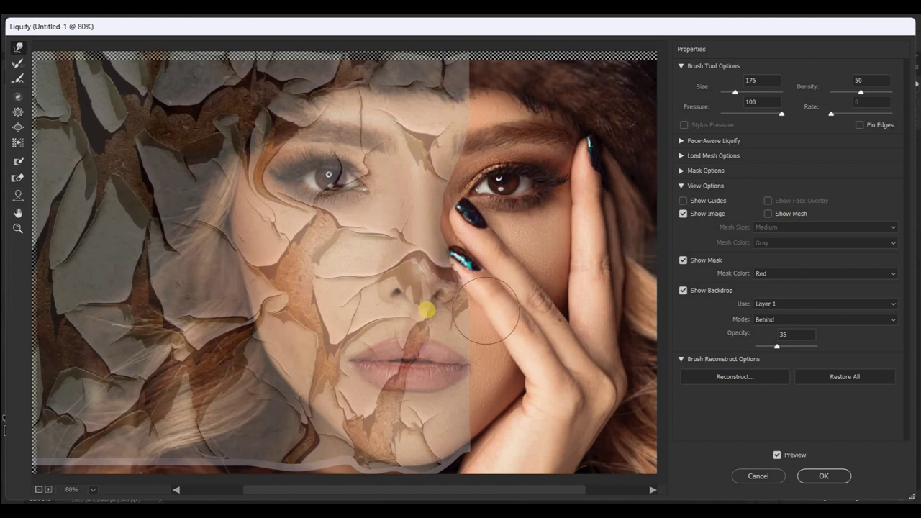
Step: Zoom the preview to 90%, shrink the brush to 80 and trace a crack along the lower lip
scroll(488, 311, up, 4)
scroll(518, 323, down, 2)
scroll(488, 321, down, 1)
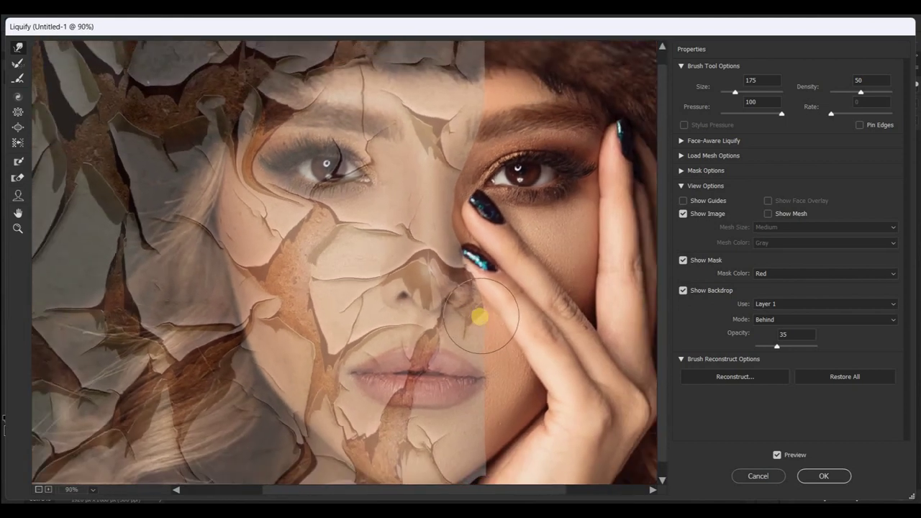
key(bracketleft)
key(bracketleft)
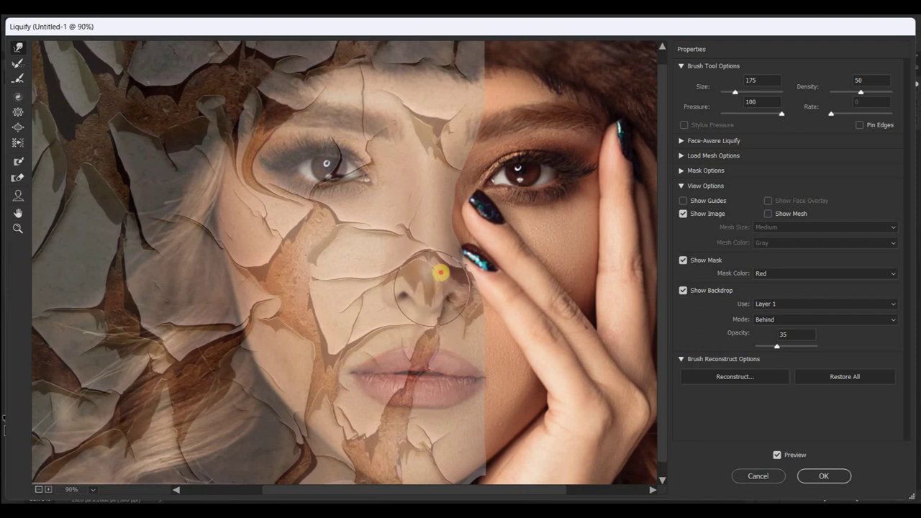
key(bracketleft)
key(bracketleft)
key(bracketleft)
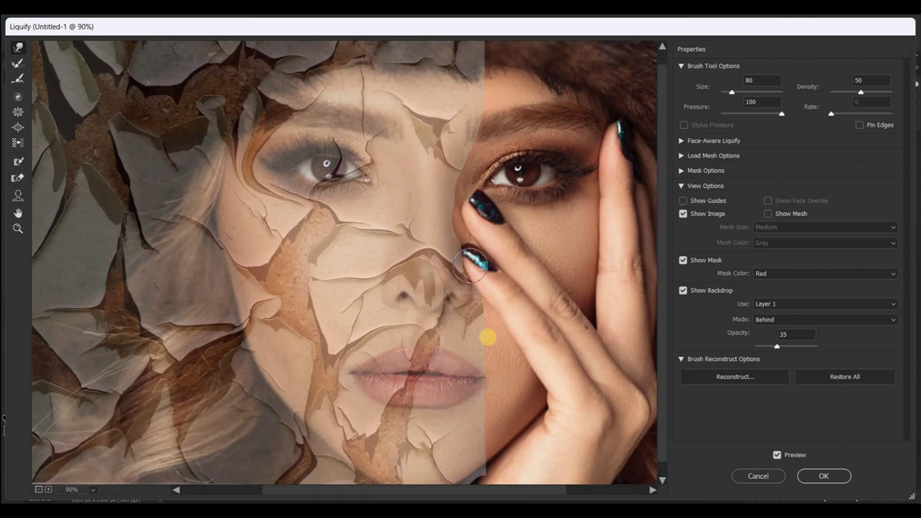
mouse_move(417, 396)
mouse_down()
mouse_move(389, 409)
mouse_move(458, 404)
mouse_move(498, 422)
mouse_move(477, 400)
mouse_move(481, 423)
mouse_move(500, 407)
mouse_up()
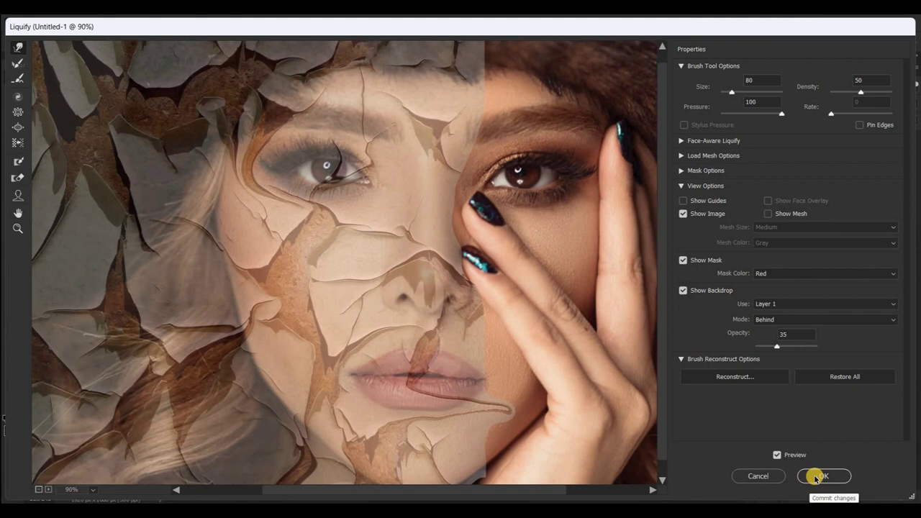
Step: Commit the Liquify warp as a smart filter and bring up the fill and adjustment layer list
click(817, 478)
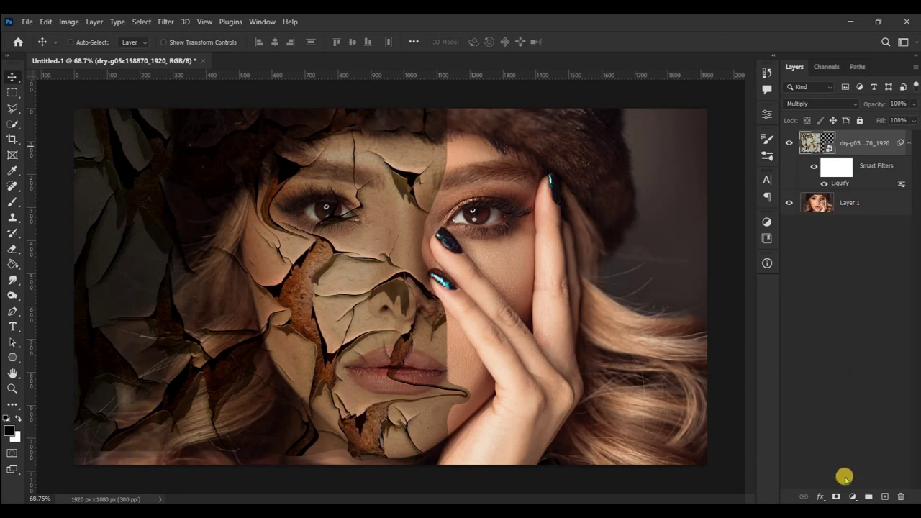
click(854, 497)
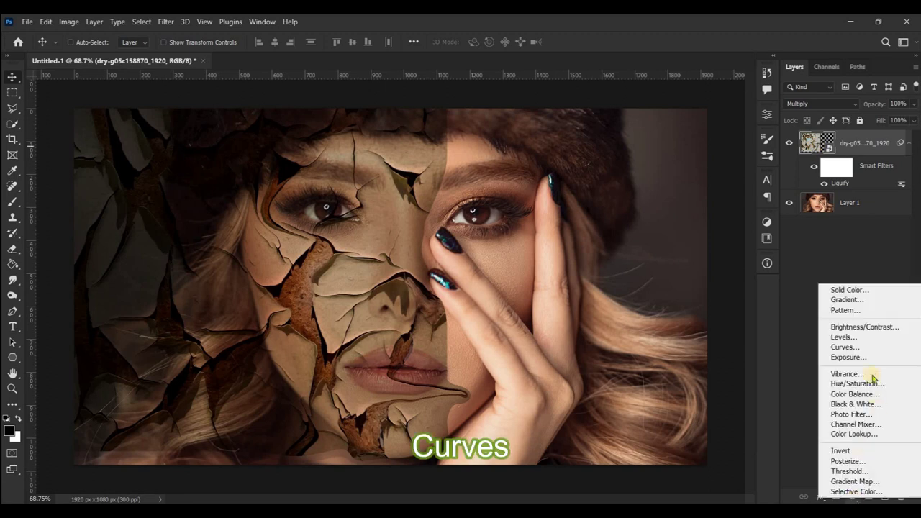
Step: Add a Curves 1 layer clipped to the crack texture, with the white point at input 158
click(867, 348)
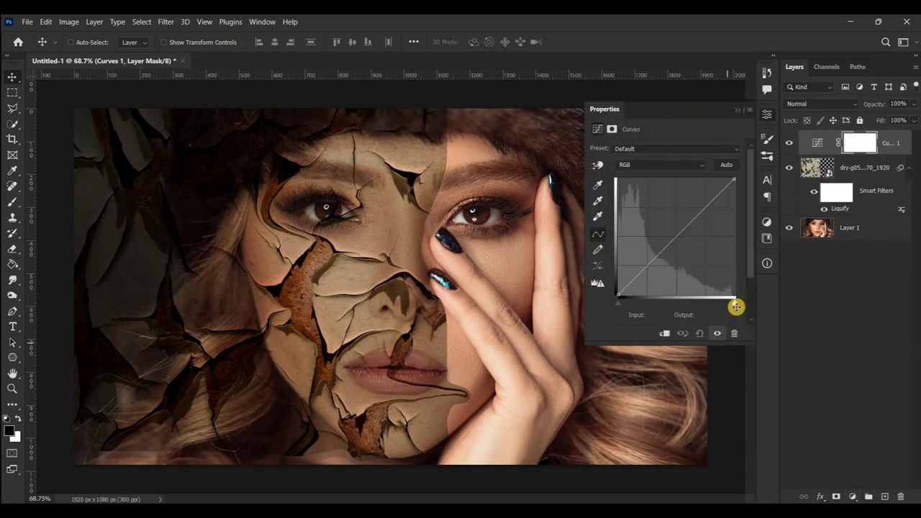
drag(734, 304, 690, 304)
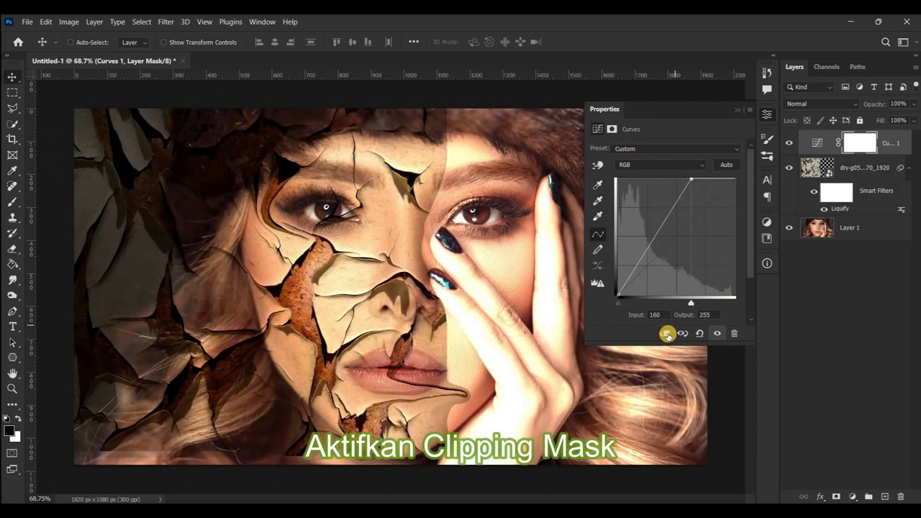
click(666, 333)
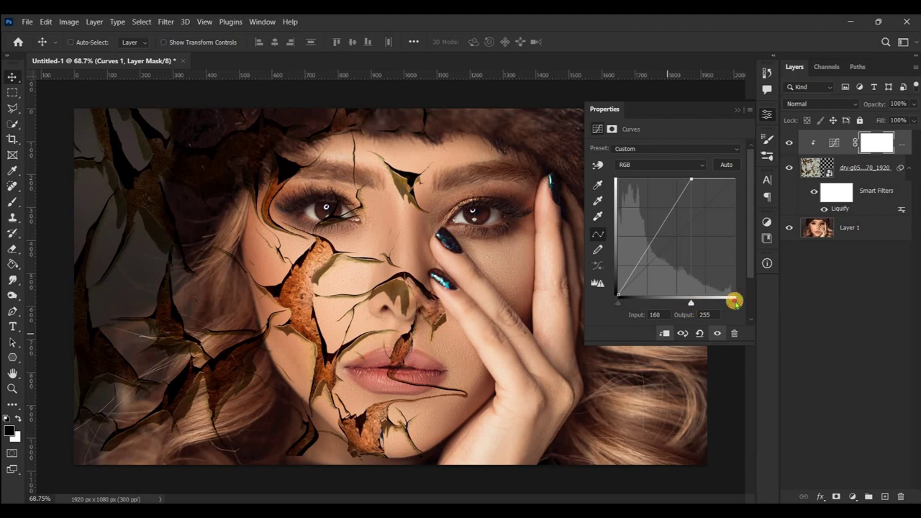
drag(734, 303, 690, 309)
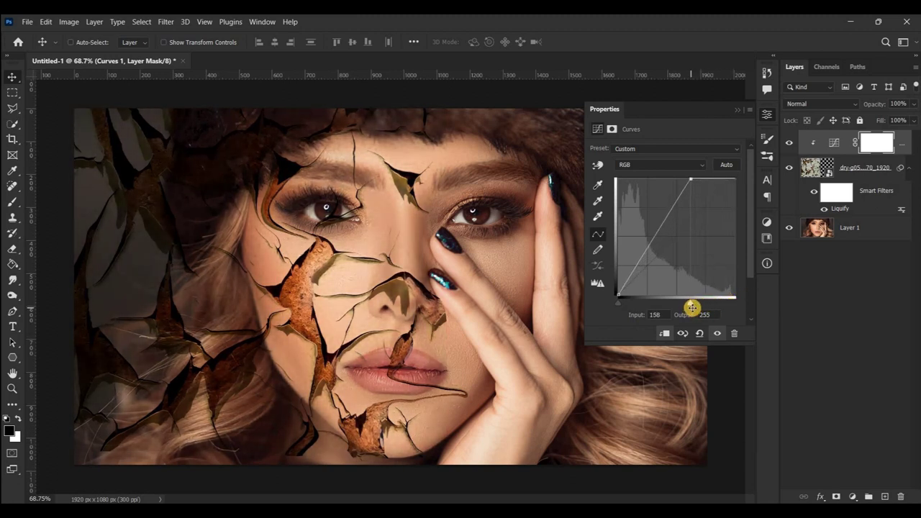
click(735, 112)
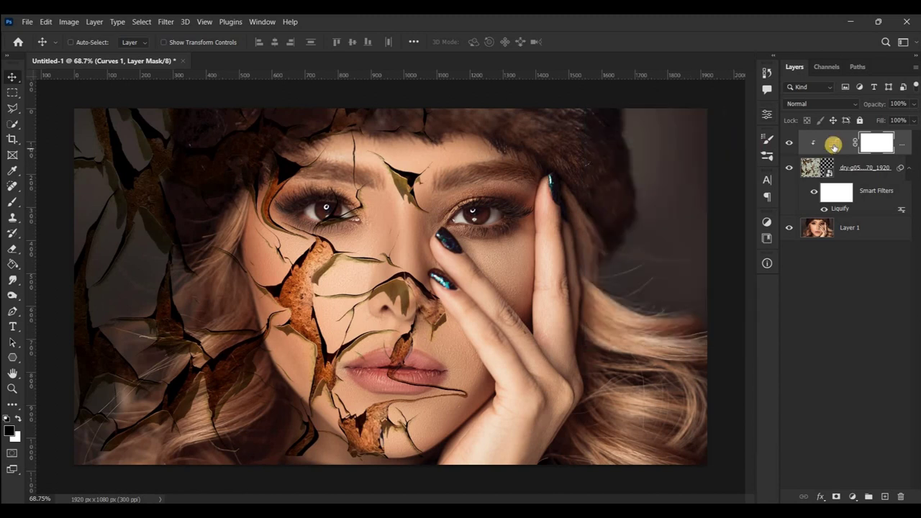
Step: Give the crack texture layer a black layer mask and switch to the Brush tool
click(825, 167)
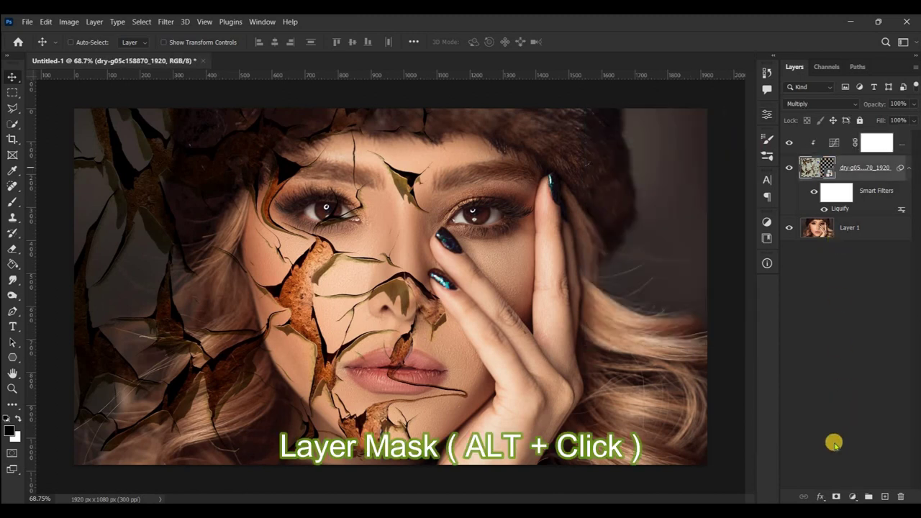
alt+click(839, 496)
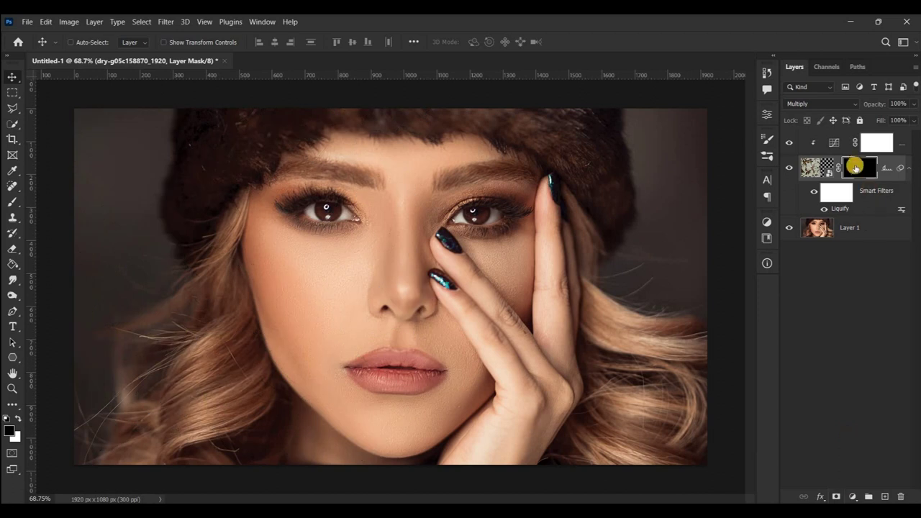
click(17, 197)
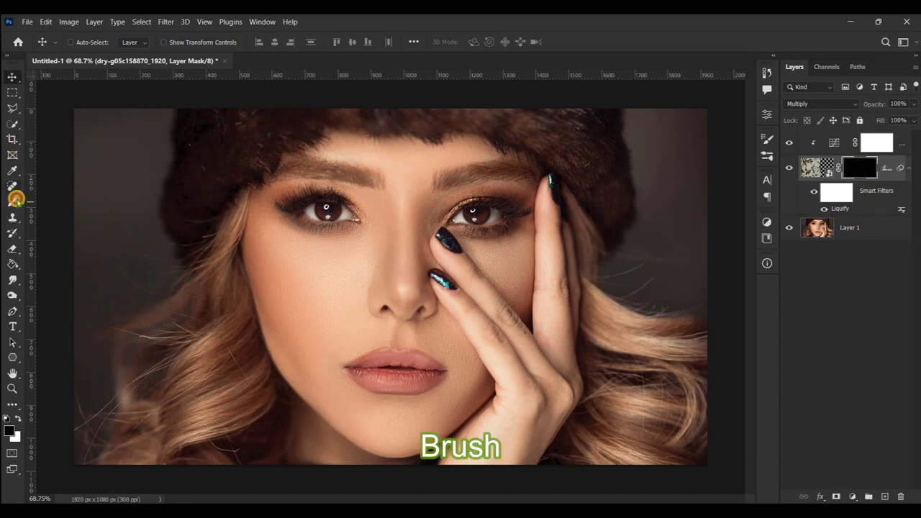
click(15, 198)
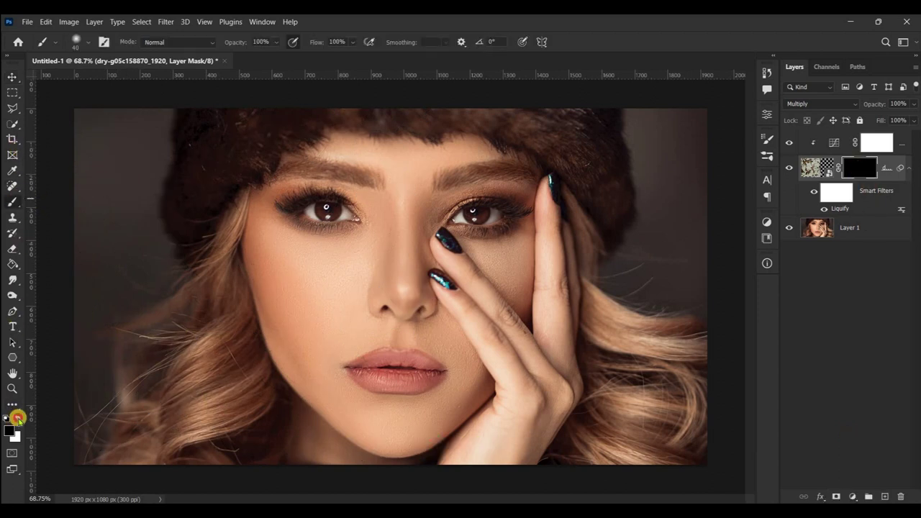
Step: Paint white on the mask to reveal cracks on the left cheek, nose, eye corner and forehead
click(315, 288)
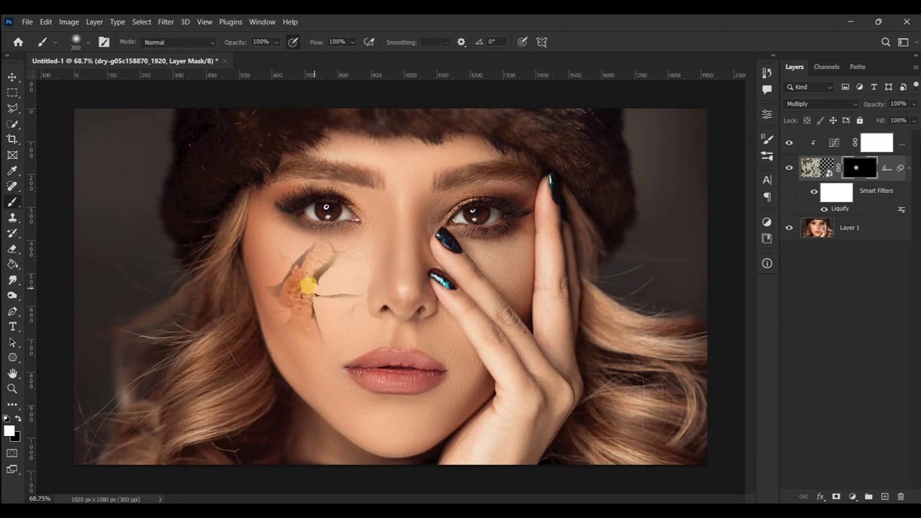
mouse_move(328, 276)
mouse_down()
mouse_move(372, 317)
mouse_move(395, 208)
mouse_move(391, 148)
mouse_move(370, 146)
mouse_move(410, 237)
mouse_move(438, 211)
mouse_move(377, 230)
mouse_up()
key(bracketleft)
key(bracketleft)
key(bracketleft)
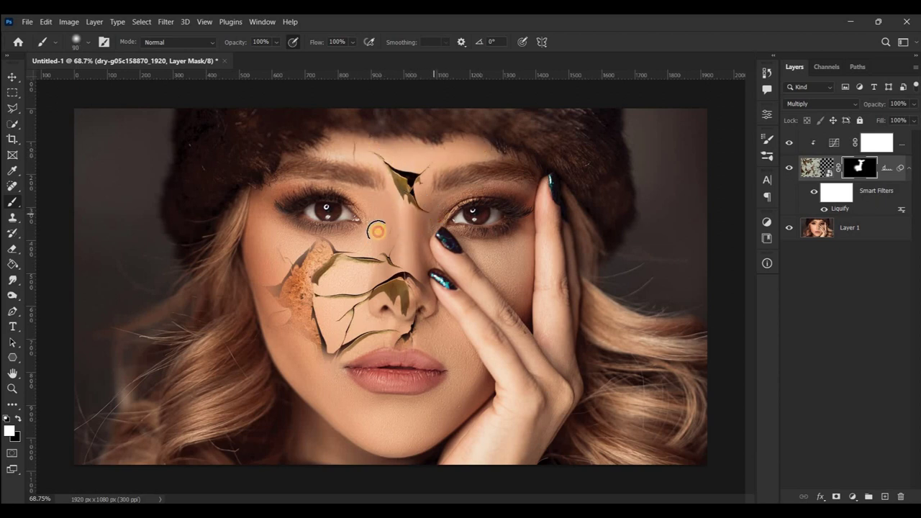
mouse_move(277, 237)
mouse_down()
mouse_move(263, 240)
mouse_move(265, 204)
mouse_move(278, 188)
mouse_move(268, 209)
mouse_move(269, 296)
mouse_move(292, 362)
mouse_move(335, 415)
mouse_move(399, 433)
mouse_move(450, 407)
mouse_move(328, 385)
mouse_move(374, 410)
mouse_move(290, 320)
mouse_move(280, 295)
mouse_move(296, 308)
mouse_move(329, 290)
mouse_move(439, 335)
mouse_move(400, 411)
mouse_move(444, 396)
mouse_move(405, 407)
mouse_move(393, 428)
mouse_move(418, 436)
mouse_move(385, 440)
mouse_move(325, 410)
mouse_move(269, 306)
mouse_move(256, 234)
mouse_up()
mouse_move(364, 267)
mouse_down()
mouse_move(410, 180)
mouse_move(375, 147)
mouse_move(478, 151)
mouse_up()
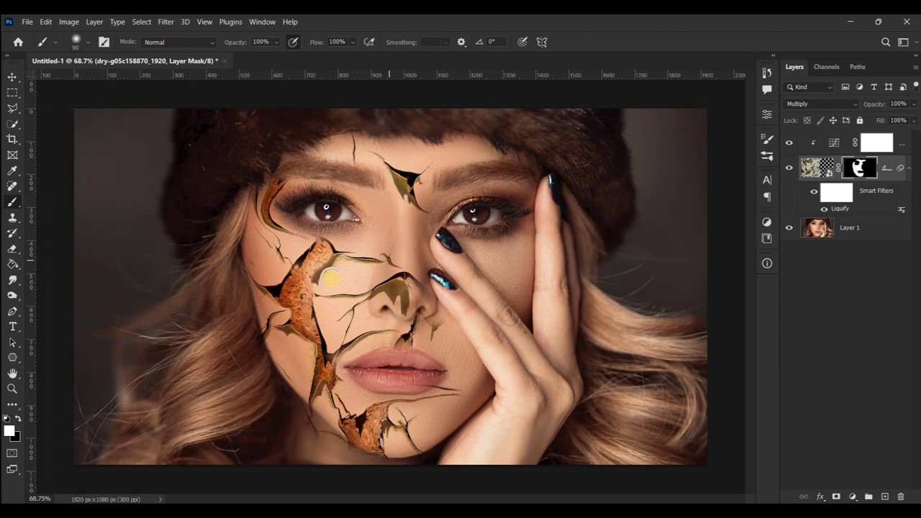
click(21, 418)
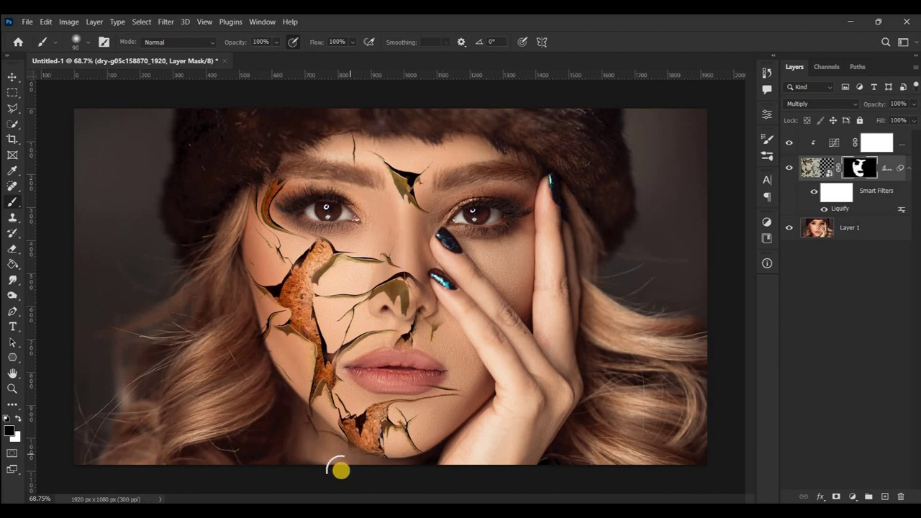
Step: Paint black on the mask to remove the thin crack line along the jaw
scroll(339, 468, up, 2)
scroll(431, 403, up, 3)
scroll(379, 460, down, 3)
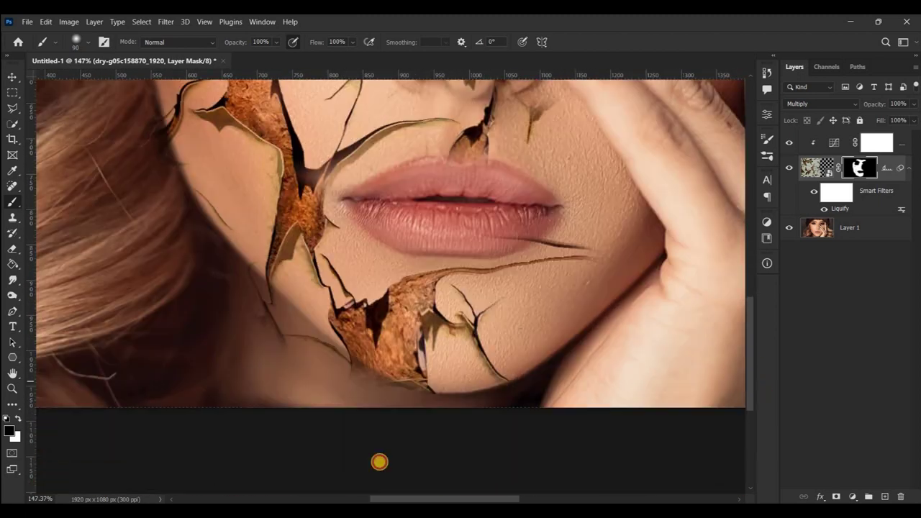
scroll(378, 460, down, 2)
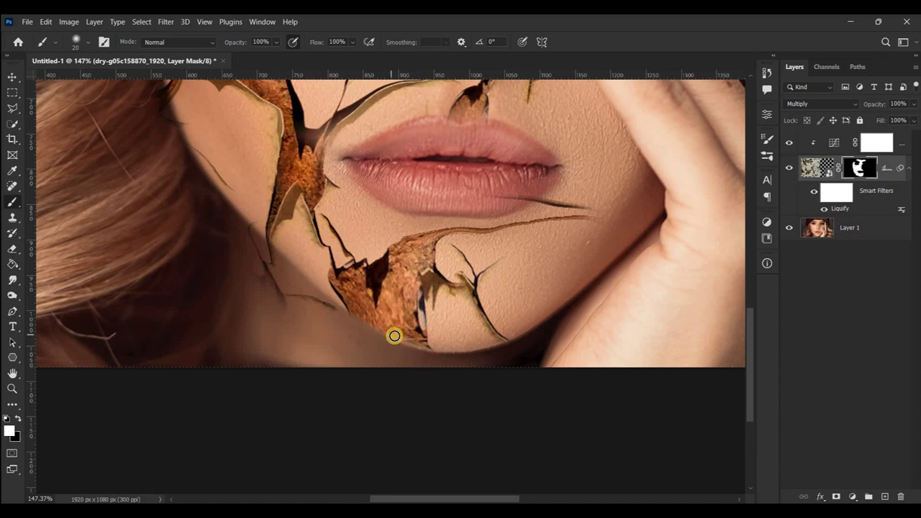
key(x)
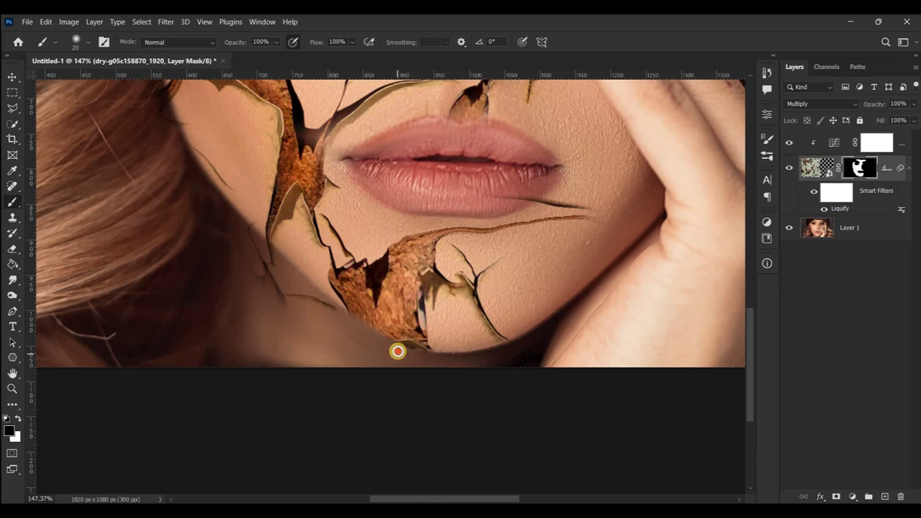
drag(327, 309, 254, 241)
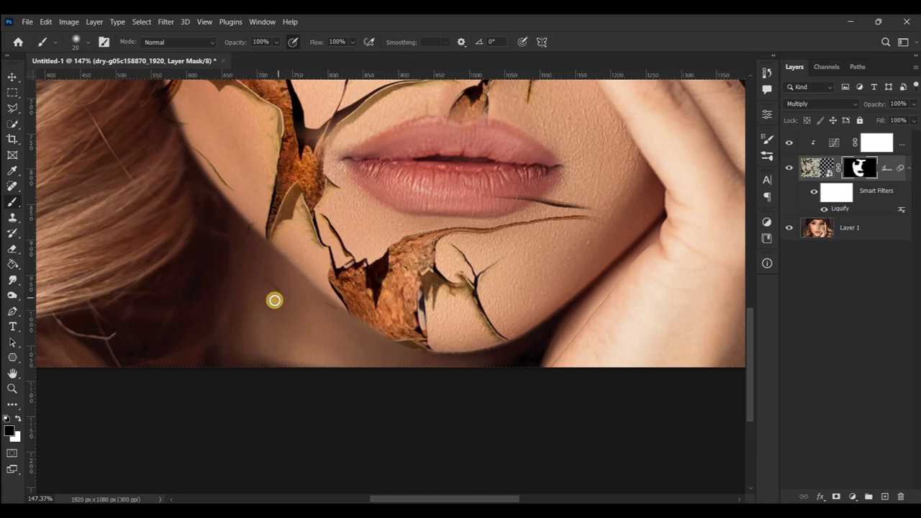
Step: With a larger brush, paint out more stray crack texture along the jaw
key(bracketright)
key(bracketright)
key(bracketright)
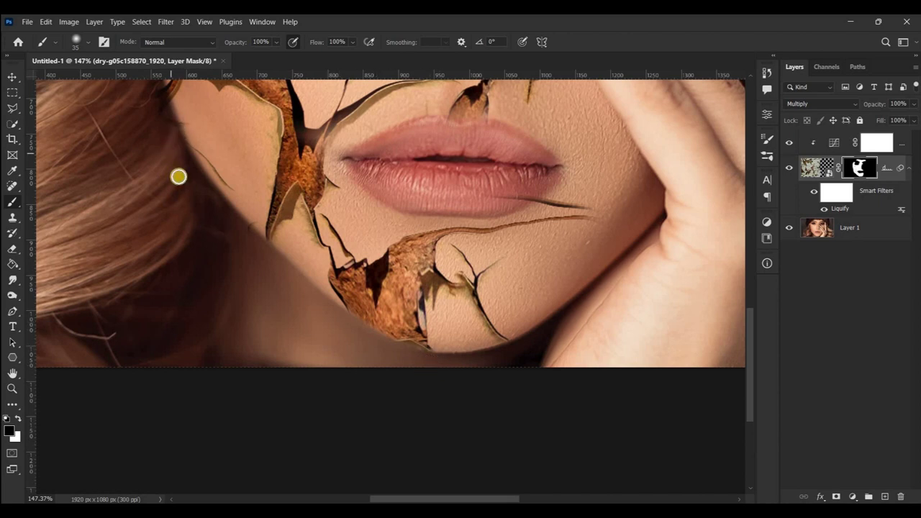
scroll(175, 131, down, 3)
drag(225, 223, 171, 144)
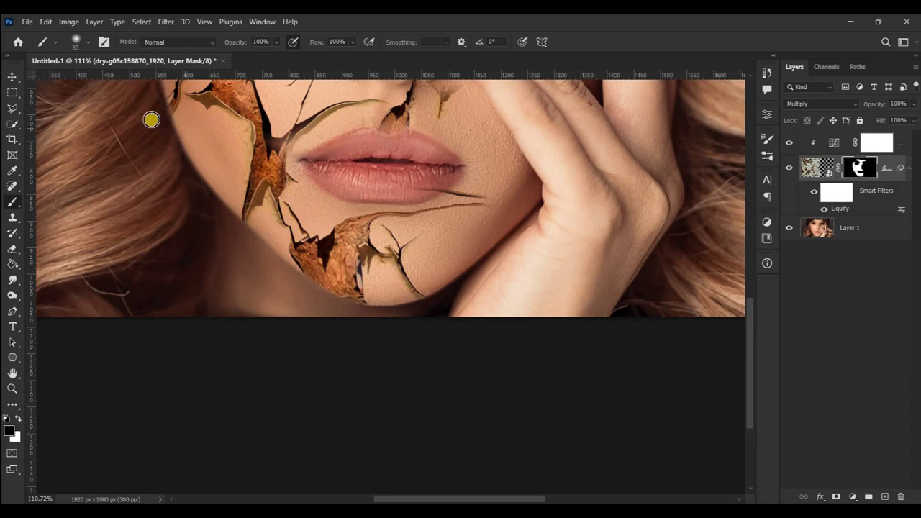
scroll(152, 108, up, 3)
scroll(152, 108, up, 5)
Step: Hide the crack texture over the hair by the ear and along the ear rim
mouse_move(201, 126)
mouse_down()
mouse_move(206, 108)
mouse_move(195, 99)
mouse_move(197, 123)
mouse_move(174, 109)
mouse_up()
key(bracketleft)
key(bracketleft)
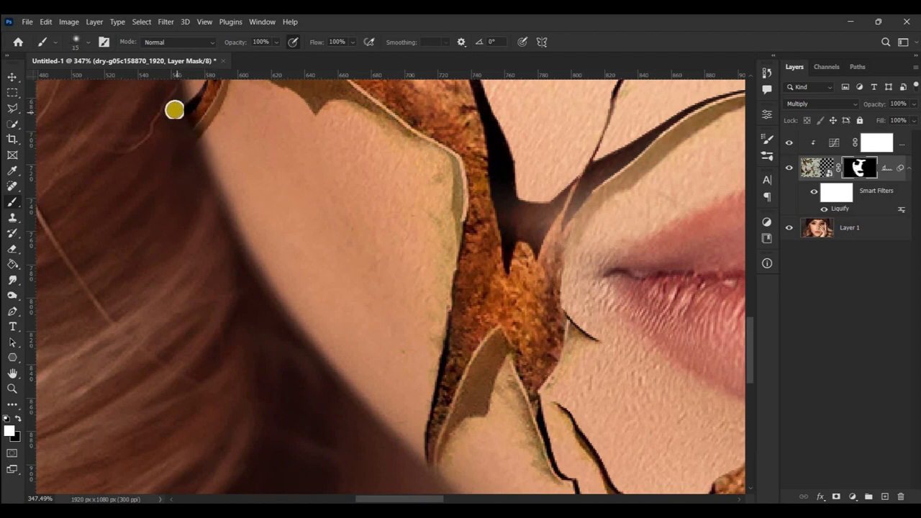
key(x)
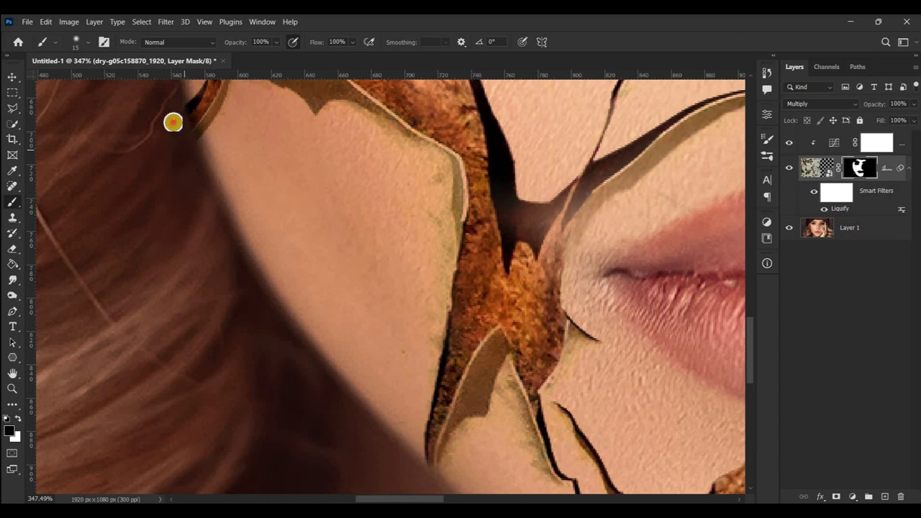
drag(175, 98, 200, 206)
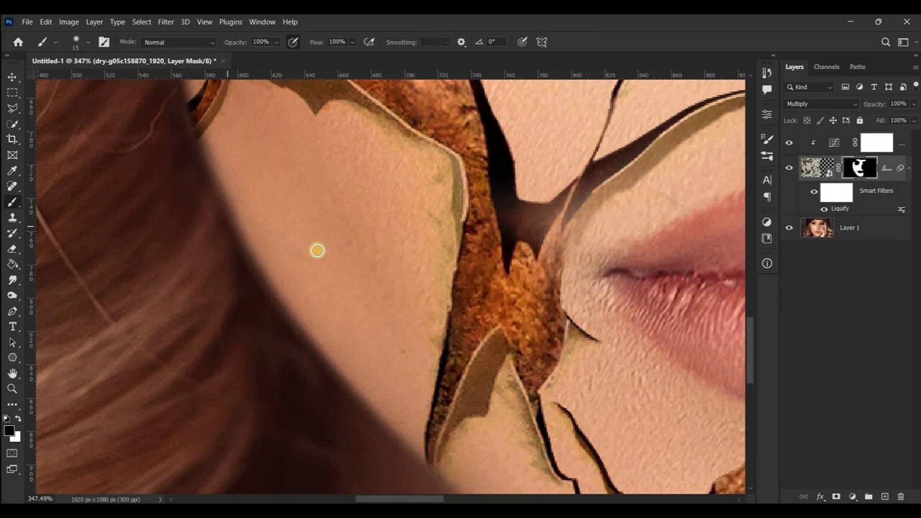
scroll(315, 247, down, 4)
scroll(295, 144, down, 2)
scroll(400, 212, down, 1)
Step: Clear crack texture from the hair along the left temple hairline with a larger brush
scroll(376, 120, down, 2)
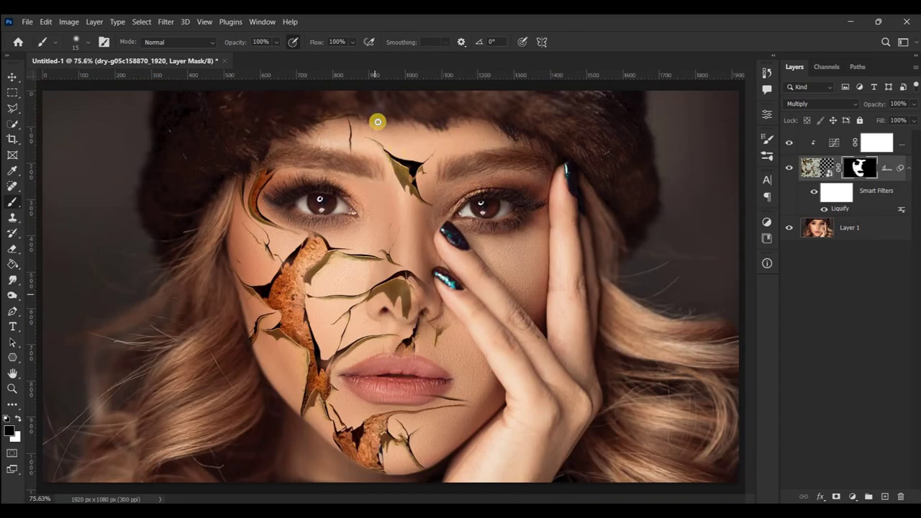
scroll(376, 175, up, 2)
scroll(374, 156, up, 1)
scroll(374, 155, down, 1)
key(bracketright)
key(bracketright)
key(bracketright)
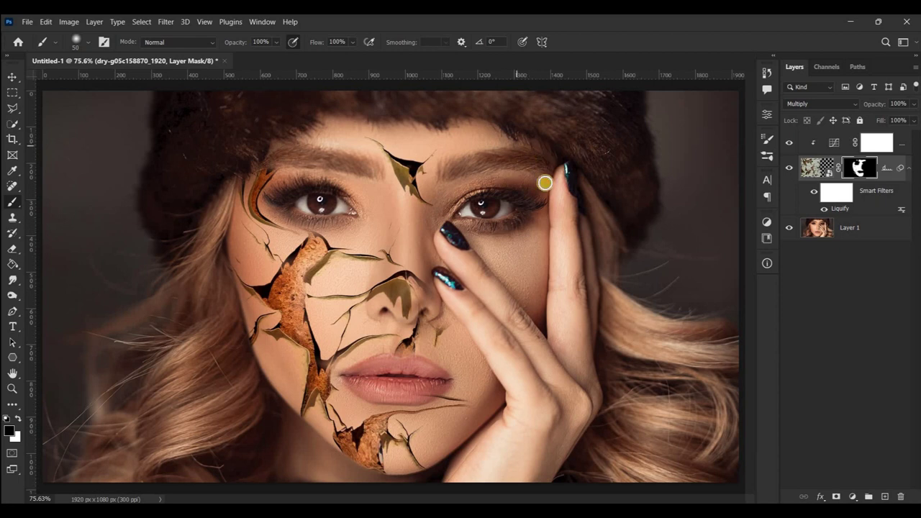
scroll(302, 152, up, 3)
scroll(341, 130, up, 3)
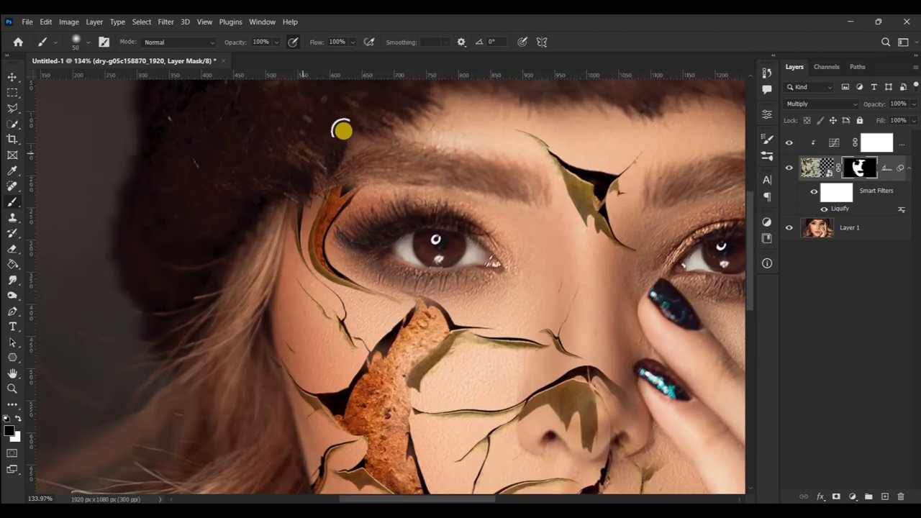
mouse_move(311, 164)
mouse_down()
mouse_move(294, 181)
mouse_move(358, 184)
mouse_up()
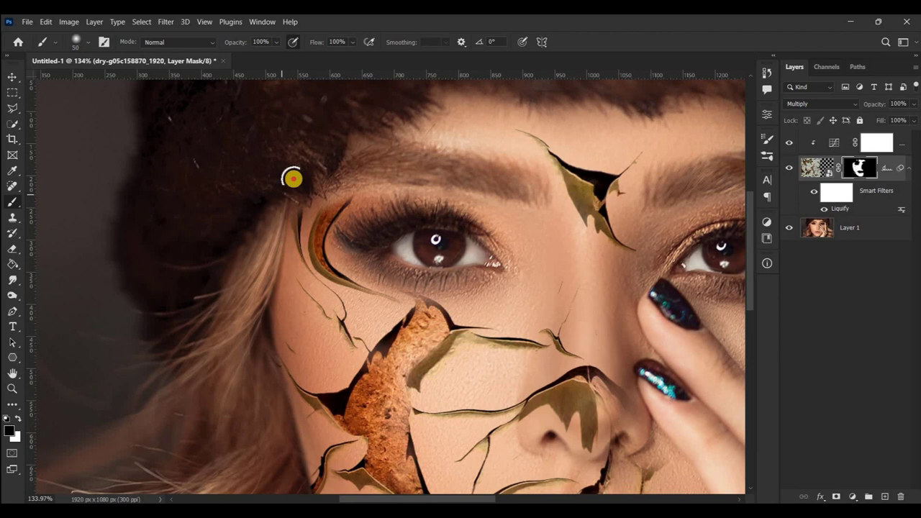
Step: Paint white to reveal more cracks under the left eye, from inner corner toward cheek
key(x)
key(x)
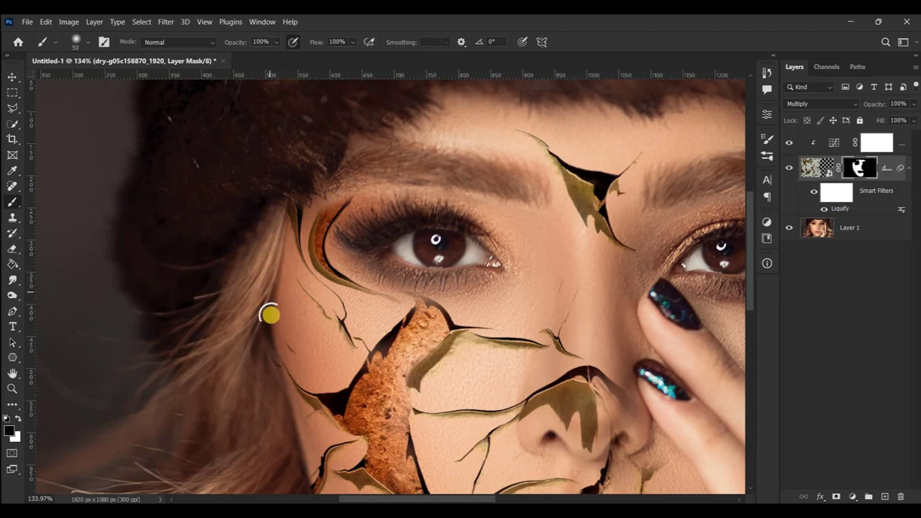
drag(283, 283, 282, 316)
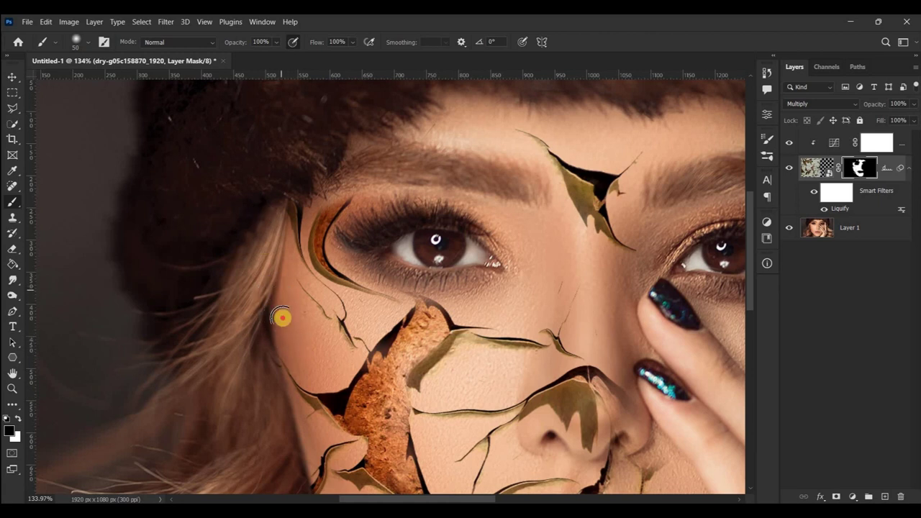
key(x)
drag(399, 290, 333, 249)
mouse_move(383, 279)
mouse_down()
mouse_move(463, 329)
mouse_move(513, 337)
mouse_move(568, 310)
mouse_up()
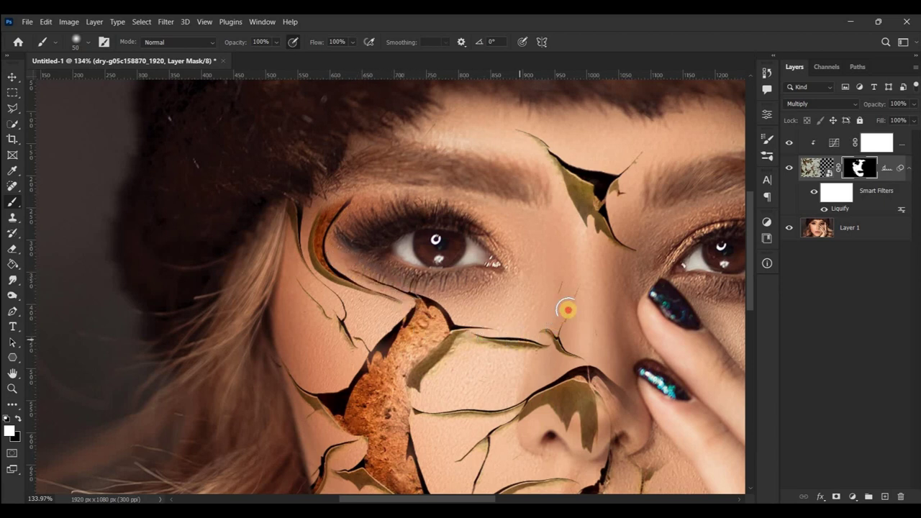
Step: Paint black with a small brush over the golden crack patch on the nose tip
scroll(639, 461, up, 3)
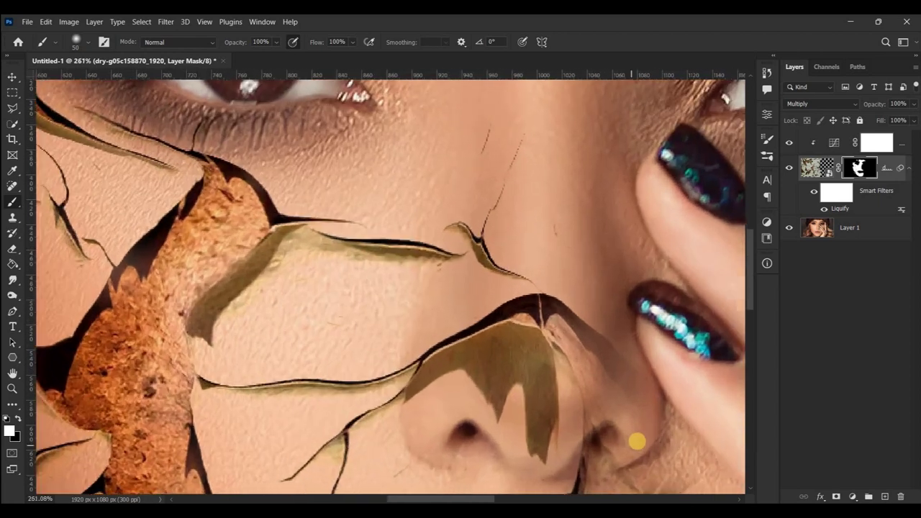
scroll(638, 441, down, 1)
scroll(610, 434, down, 1)
scroll(606, 425, down, 1)
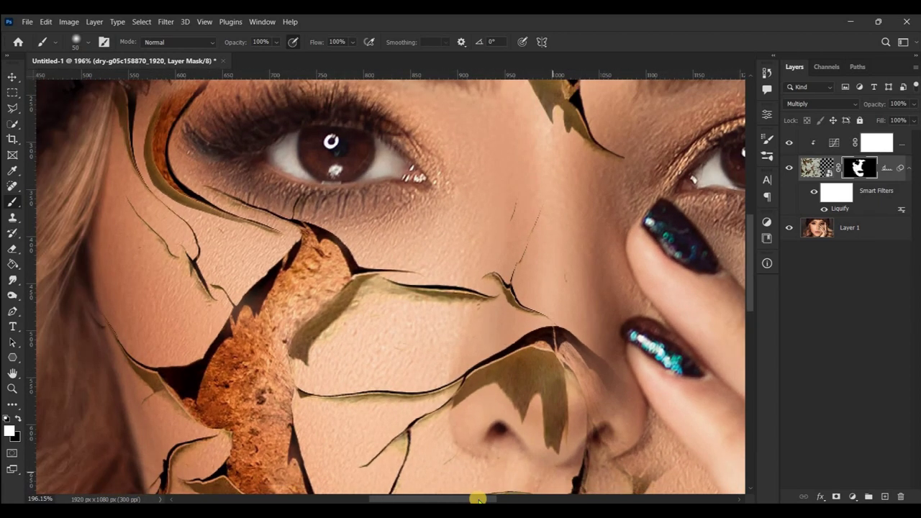
click(518, 499)
key(x)
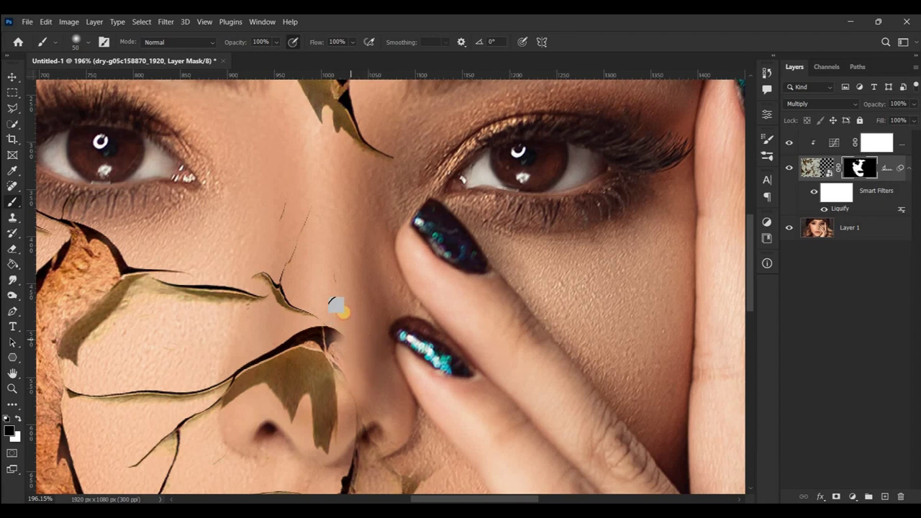
key(bracketleft)
key(bracketleft)
key(bracketleft)
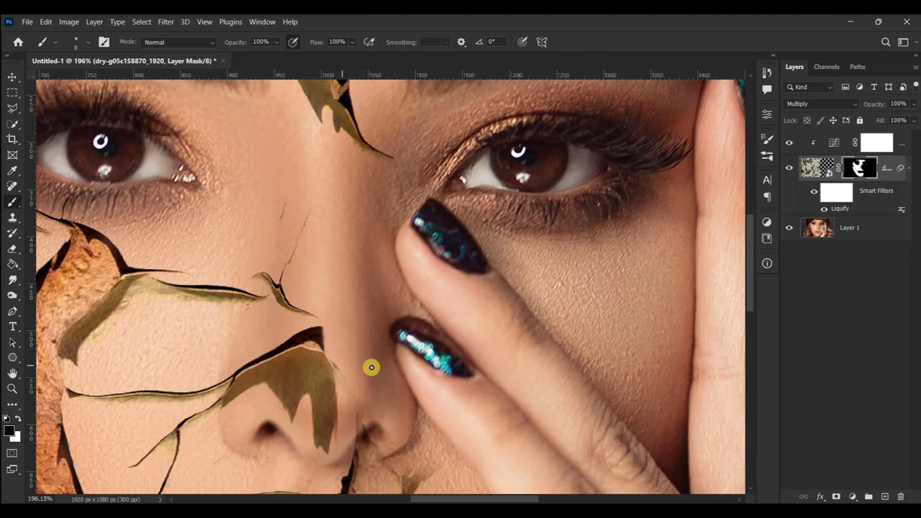
scroll(371, 367, down, 2)
scroll(378, 413, down, 2)
scroll(370, 420, down, 1)
scroll(364, 436, down, 1)
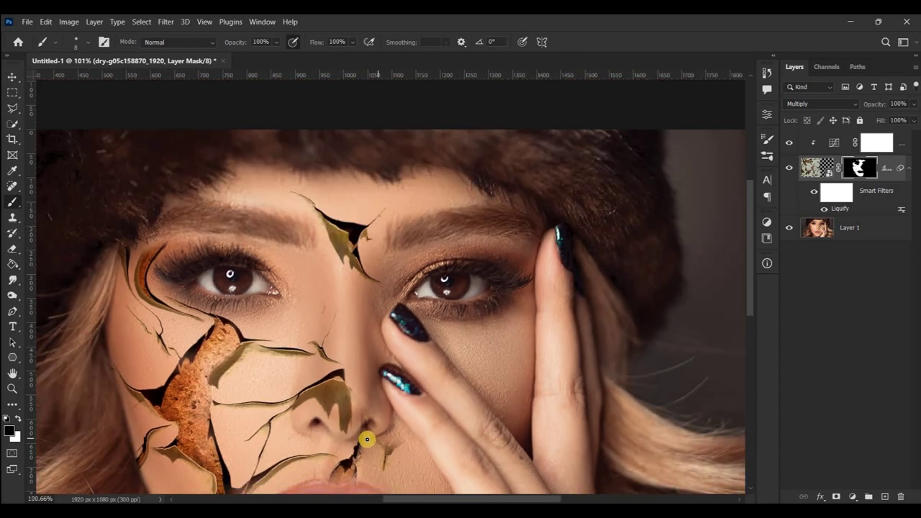
scroll(338, 417, up, 4)
scroll(302, 399, up, 2)
scroll(309, 395, up, 5)
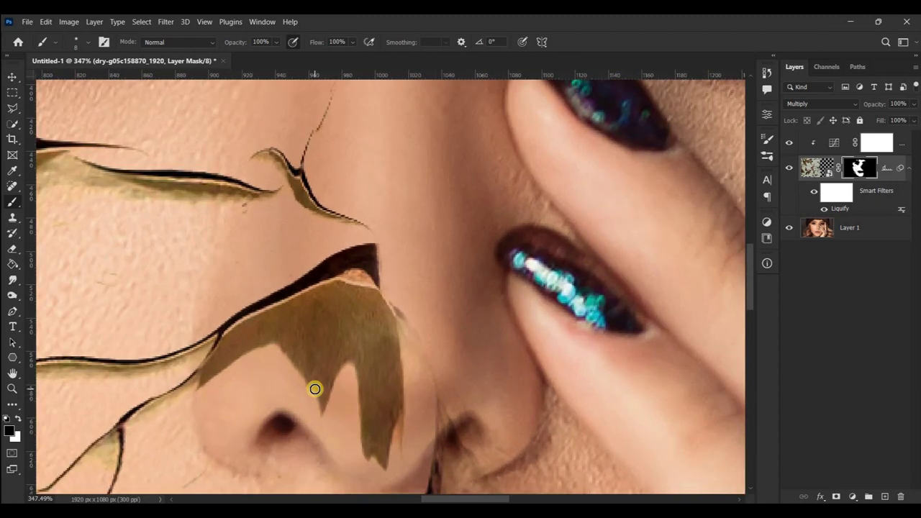
mouse_move(339, 355)
mouse_down()
mouse_move(323, 364)
mouse_move(329, 400)
mouse_move(364, 413)
mouse_move(375, 445)
mouse_move(393, 432)
mouse_move(399, 407)
mouse_move(386, 323)
mouse_move(355, 292)
mouse_move(298, 305)
mouse_move(249, 332)
mouse_move(216, 356)
mouse_move(204, 386)
mouse_move(274, 339)
mouse_move(258, 344)
mouse_move(329, 312)
mouse_move(369, 319)
mouse_move(376, 309)
mouse_move(346, 315)
mouse_move(401, 349)
mouse_move(384, 376)
mouse_move(324, 407)
mouse_move(322, 332)
mouse_move(283, 364)
mouse_move(298, 388)
mouse_move(257, 328)
mouse_move(244, 346)
mouse_up()
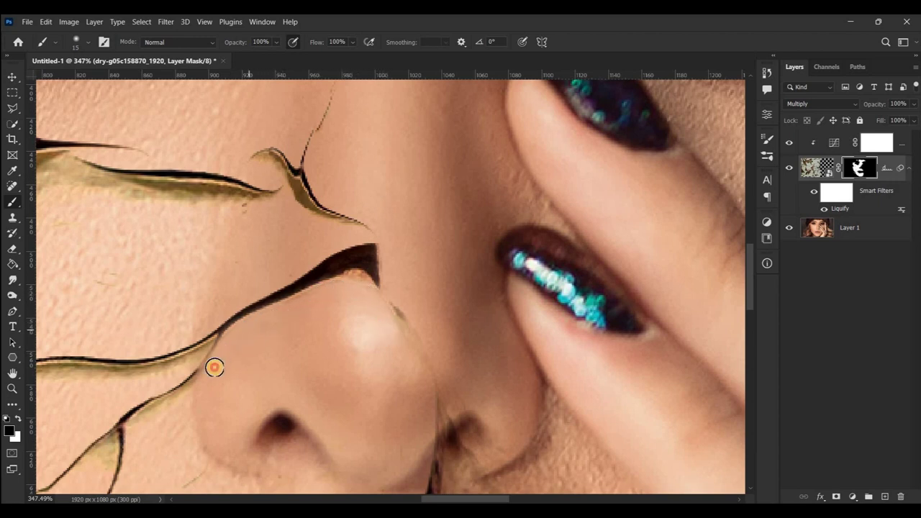
Step: Switch the brush back to white at a smaller size and zoom back out
key(x)
key(bracketleft)
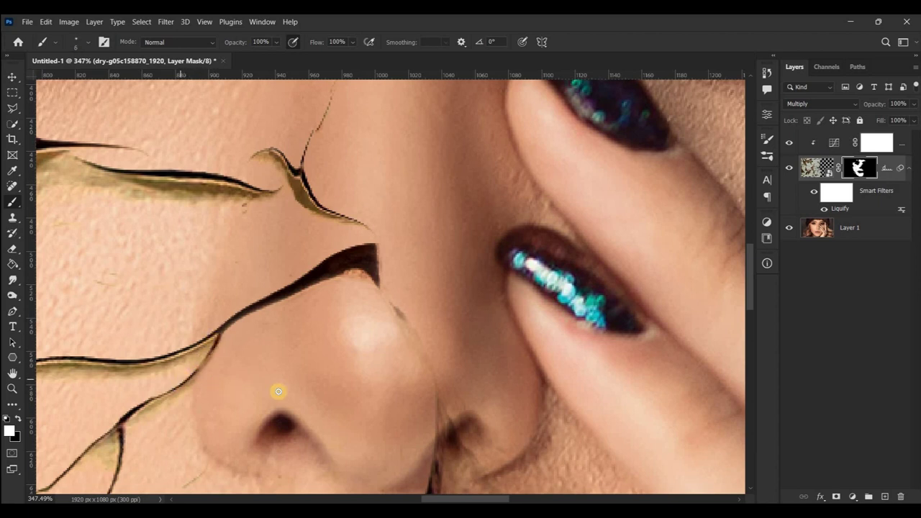
scroll(279, 391, down, 2)
scroll(417, 456, down, 1)
scroll(407, 442, down, 1)
Step: Reveal more of the golden crack along the edge of the nose
scroll(407, 441, down, 1)
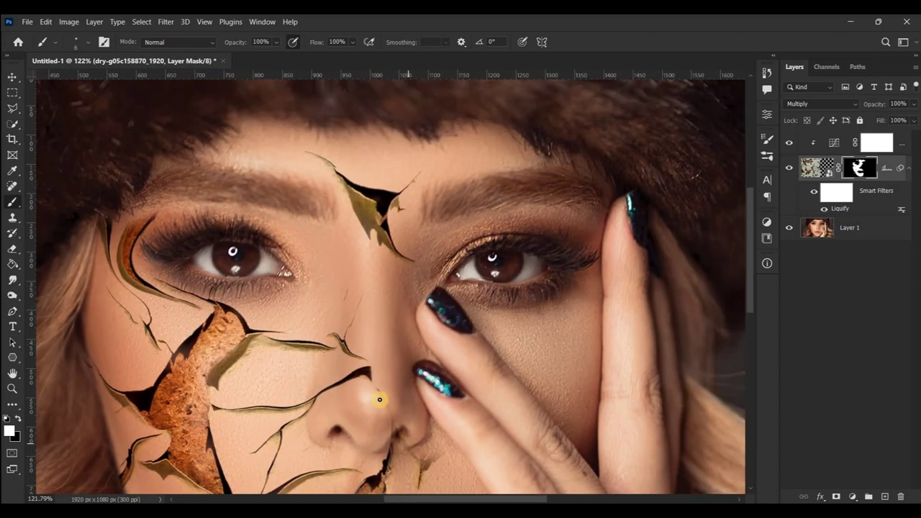
scroll(379, 400, up, 3)
scroll(369, 374, up, 2)
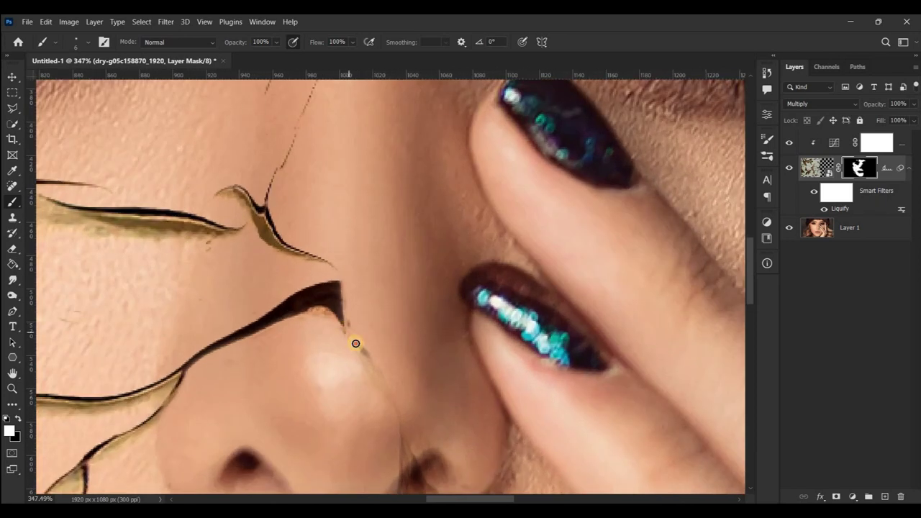
mouse_move(385, 388)
mouse_down()
mouse_move(427, 451)
mouse_move(406, 457)
mouse_up()
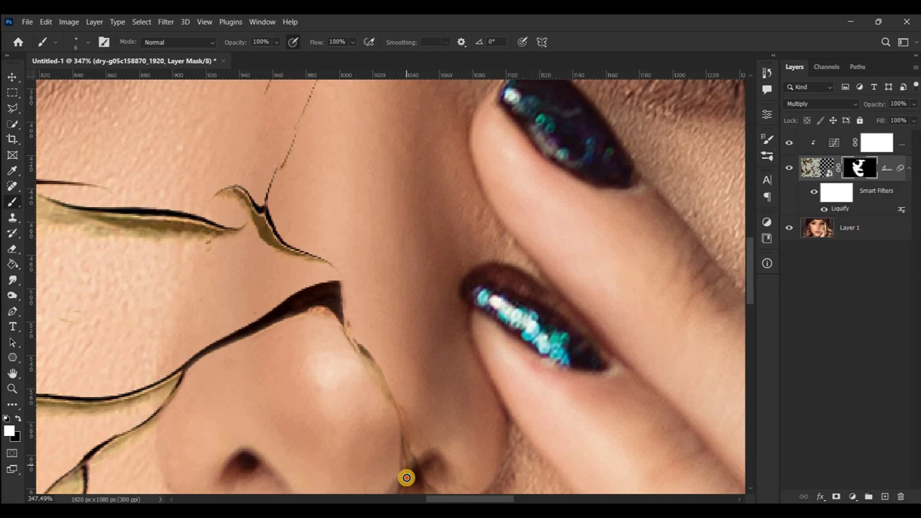
drag(749, 274, 751, 321)
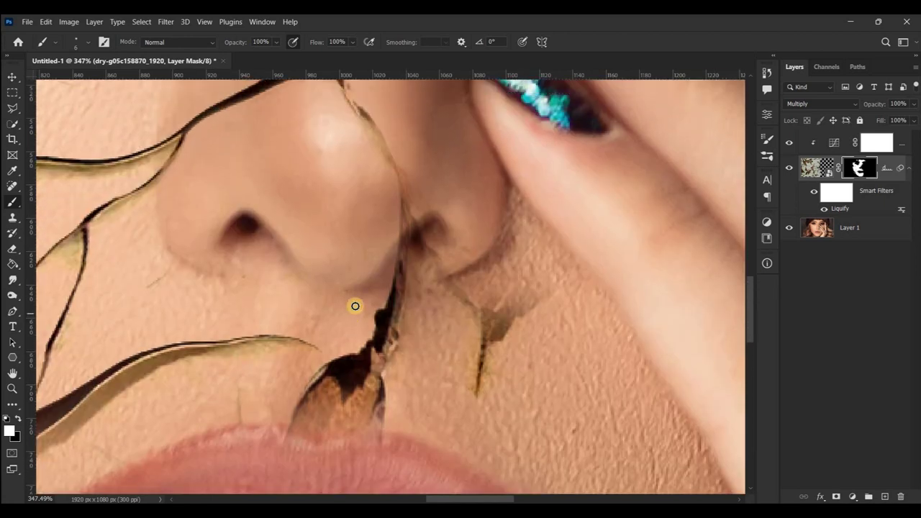
Step: With a larger black brush, hide the crack below the nostril and above the upper lip
key(x)
key(bracketright)
key(bracketright)
key(bracketright)
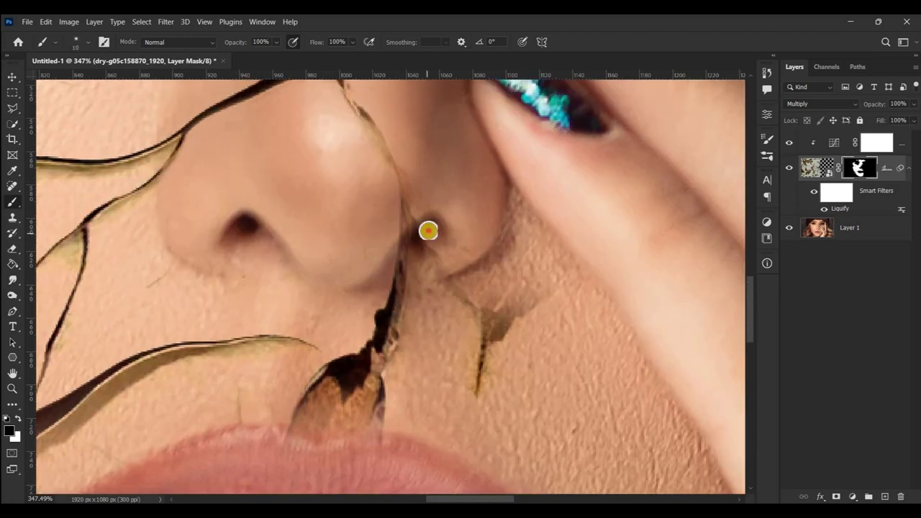
drag(411, 251, 403, 274)
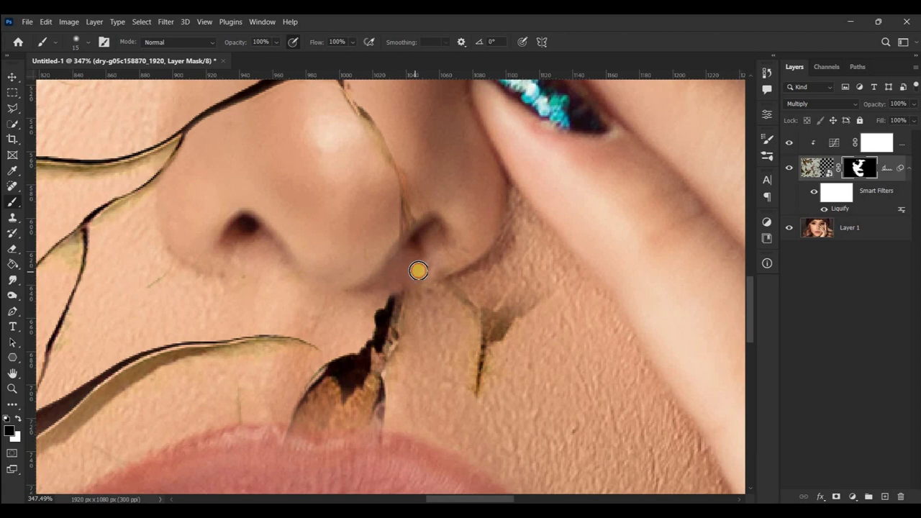
key(bracketright)
key(bracketright)
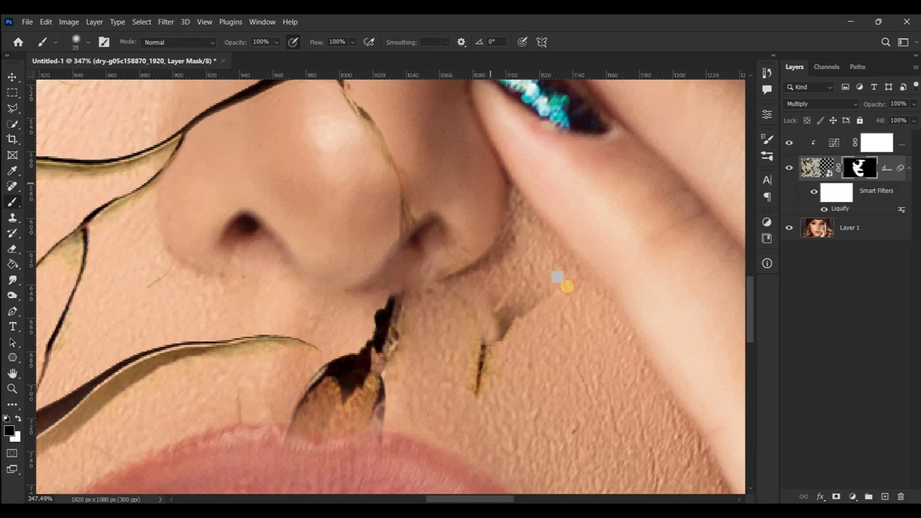
drag(510, 295, 461, 399)
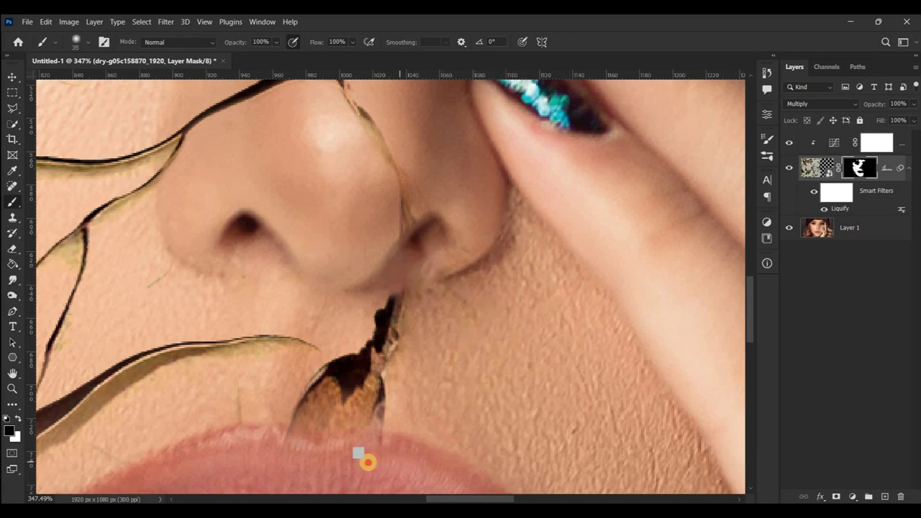
mouse_move(258, 428)
mouse_down()
mouse_move(400, 382)
mouse_move(430, 290)
mouse_move(377, 338)
mouse_move(410, 252)
mouse_move(427, 245)
mouse_move(412, 226)
mouse_up()
Step: Try a crack stroke across the lower lip, then paint it away again
key(x)
key(bracketleft)
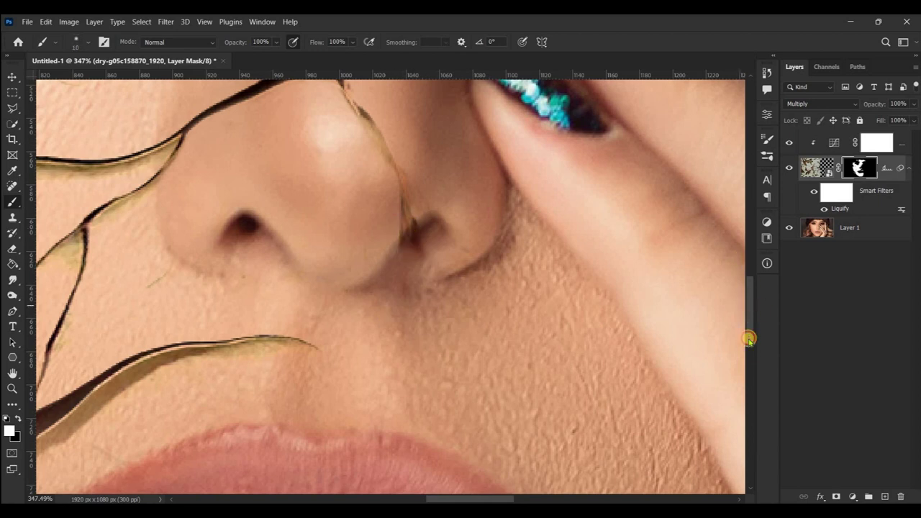
scroll(748, 338, down, 5)
scroll(746, 356, down, 2)
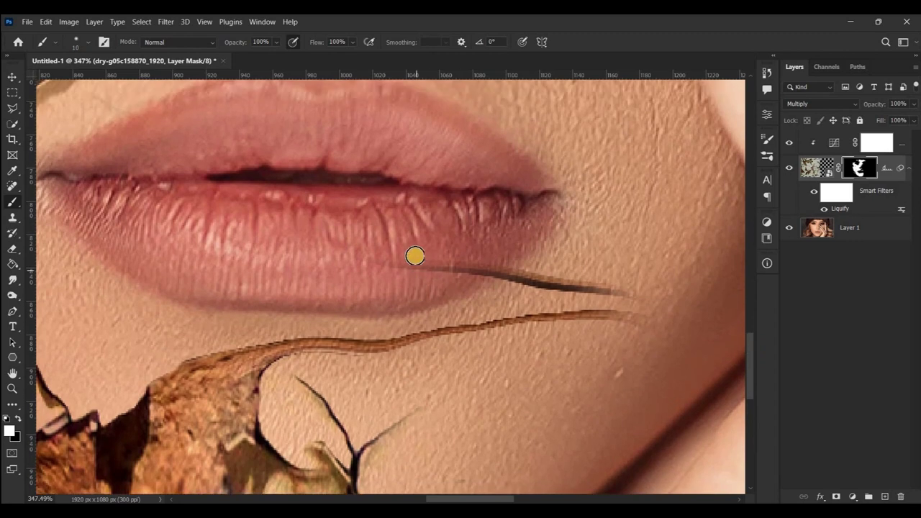
drag(351, 252, 414, 260)
key(x)
mouse_move(324, 243)
mouse_down()
mouse_move(650, 285)
mouse_move(578, 352)
mouse_move(584, 335)
mouse_move(520, 344)
mouse_move(544, 347)
mouse_move(621, 323)
mouse_move(493, 421)
mouse_up()
scroll(493, 422, down, 3)
scroll(455, 465, down, 2)
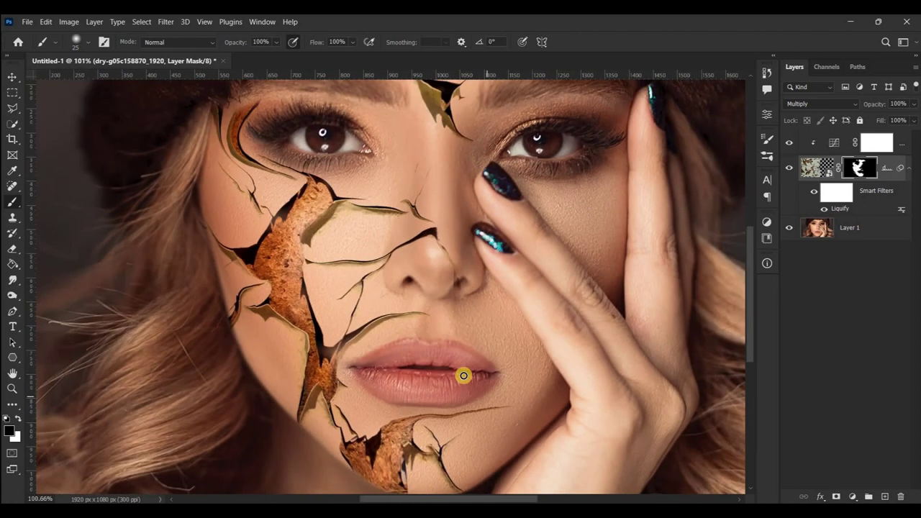
scroll(462, 376, down, 2)
scroll(401, 388, down, 1)
scroll(409, 382, up, 1)
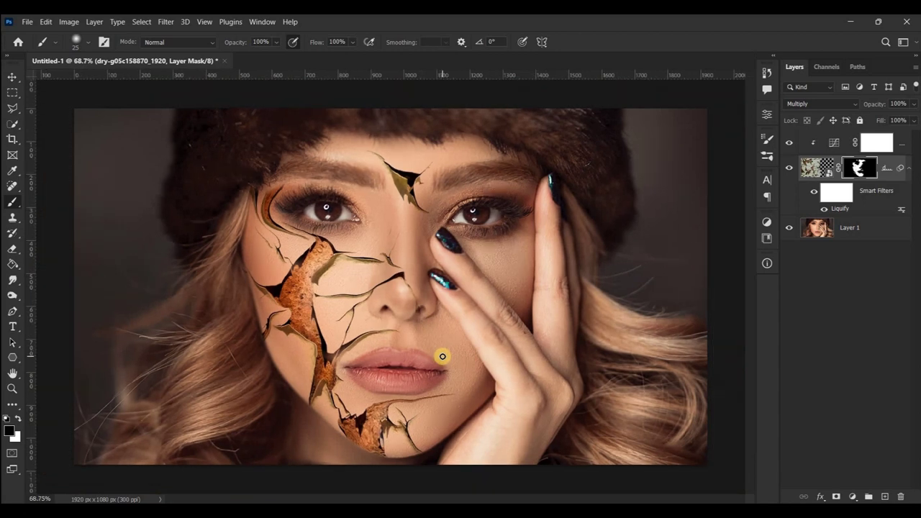
Step: Paint out the dark patch beside the forehead crack between the brows, then swap back to white
scroll(431, 204, up, 1)
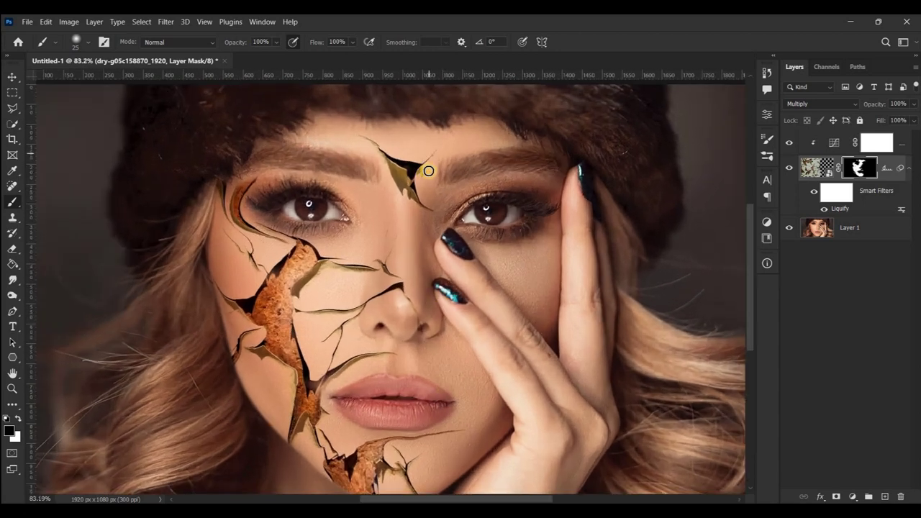
scroll(430, 168, up, 2)
scroll(430, 168, up, 2)
scroll(422, 177, up, 2)
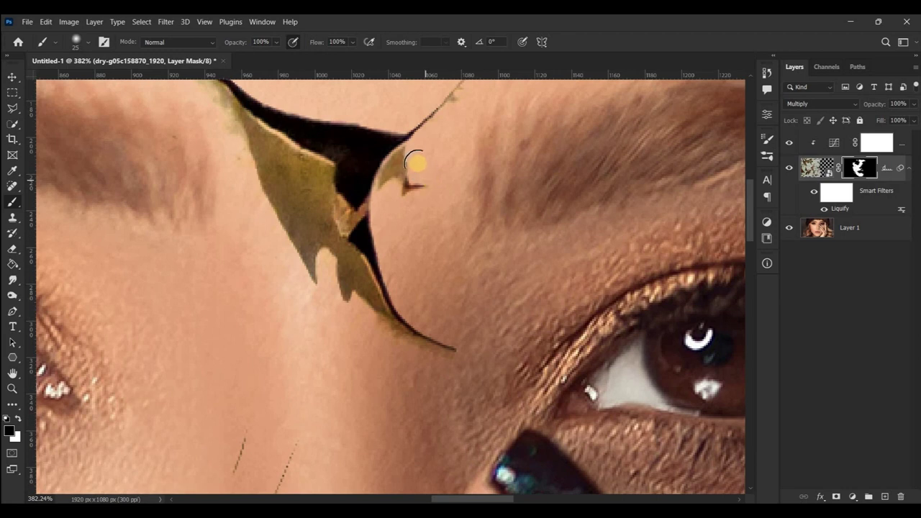
drag(390, 160, 384, 178)
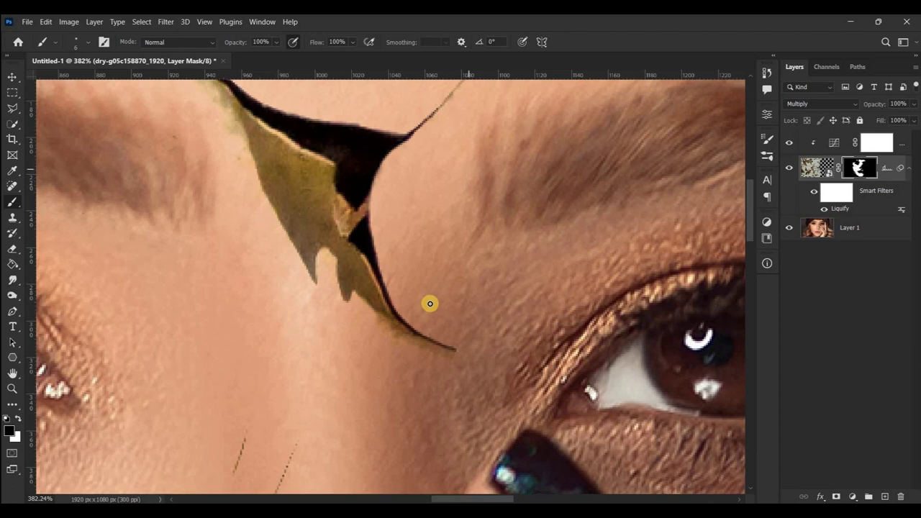
scroll(429, 304, down, 5)
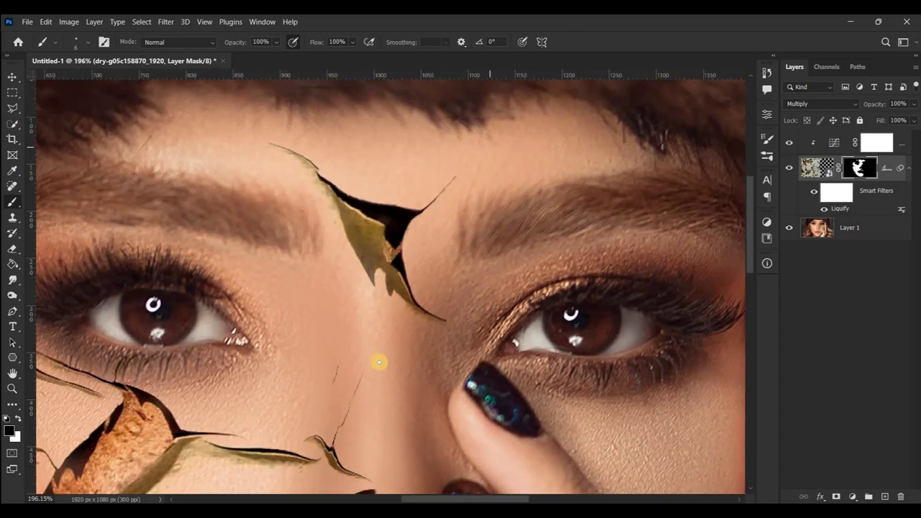
scroll(379, 361, down, 3)
scroll(339, 349, down, 2)
scroll(346, 391, up, 6)
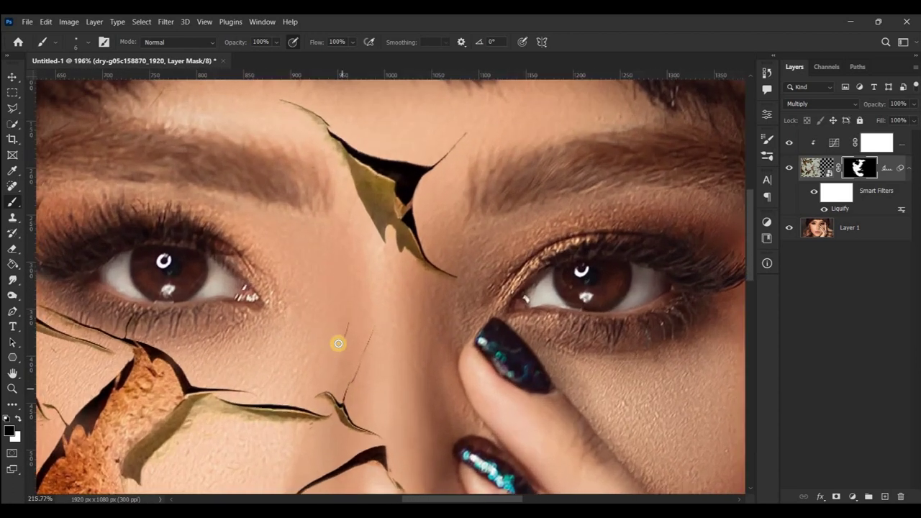
scroll(340, 343, up, 4)
key(x)
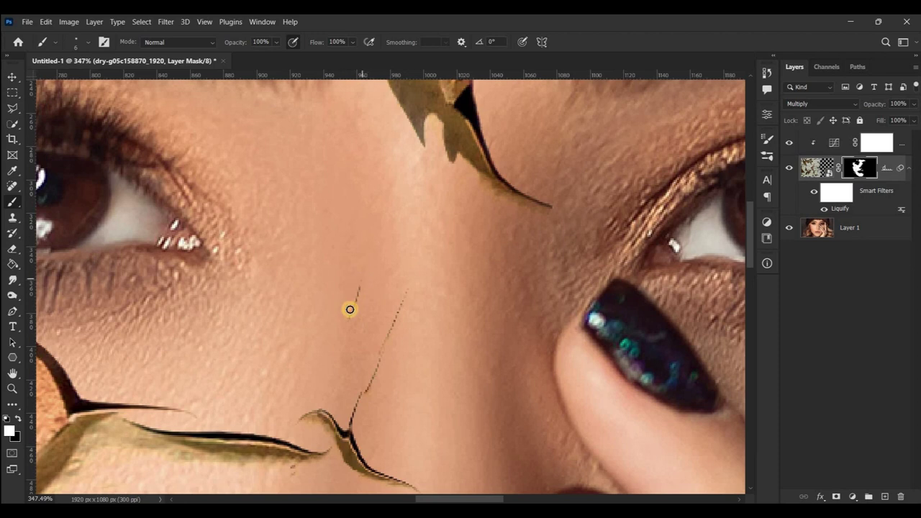
scroll(376, 410, down, 3)
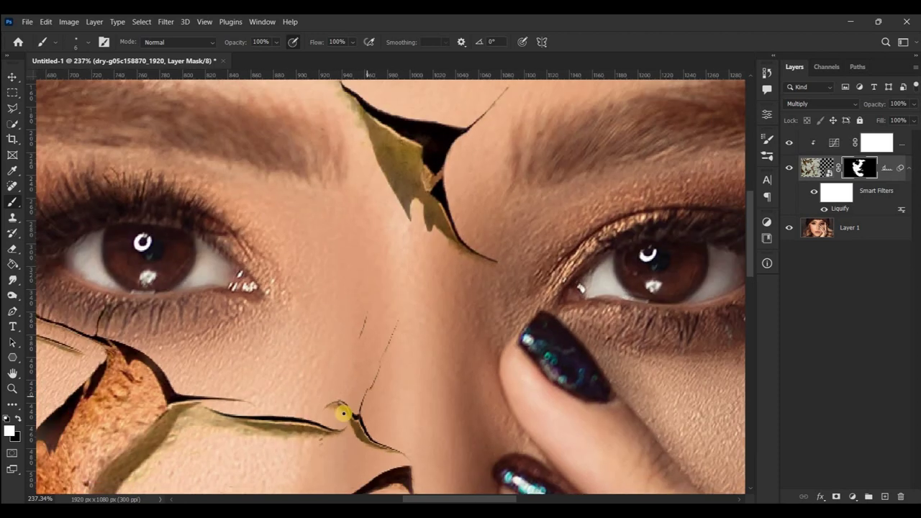
scroll(370, 412, down, 3)
scroll(345, 413, down, 2)
scroll(363, 415, down, 1)
Step: Paint along the chin crack's edges and lower end so the greenish fringe blends into skin
scroll(363, 415, up, 1)
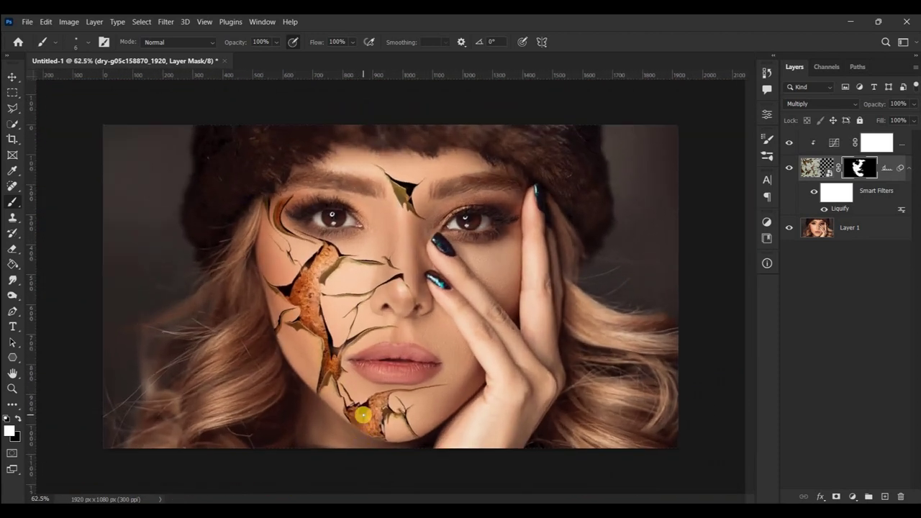
scroll(375, 415, up, 1)
scroll(389, 416, down, 1)
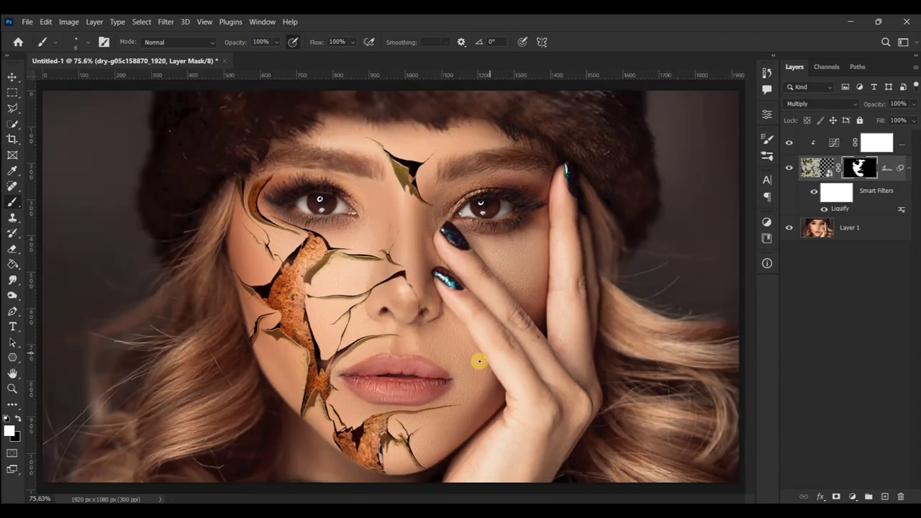
scroll(412, 474, up, 2)
scroll(413, 471, up, 3)
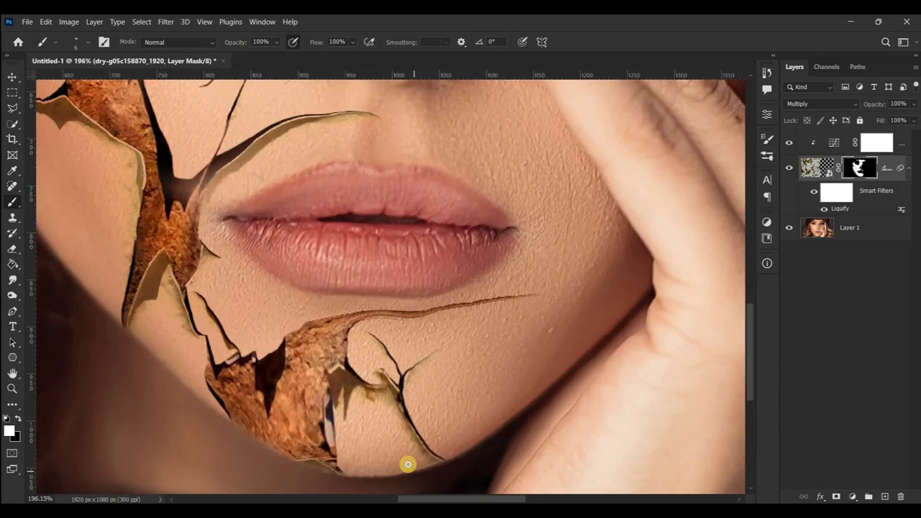
scroll(409, 462, up, 2)
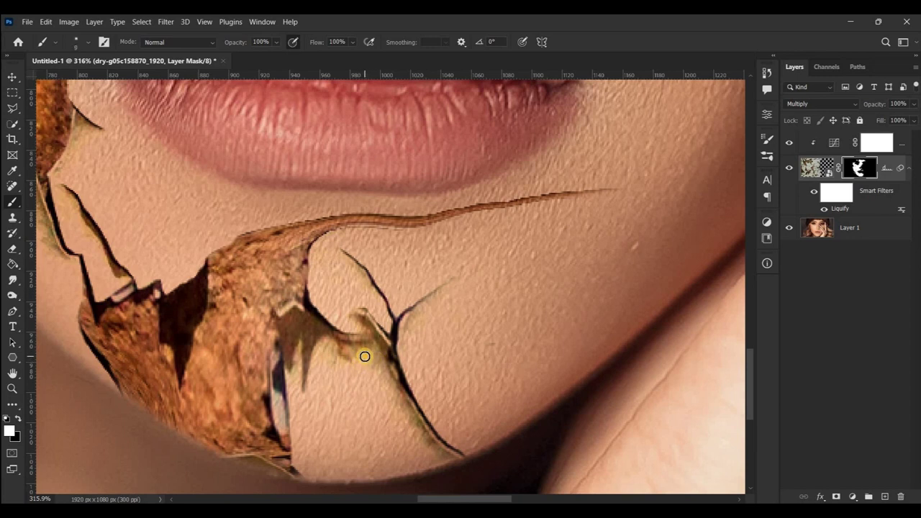
drag(366, 356, 391, 401)
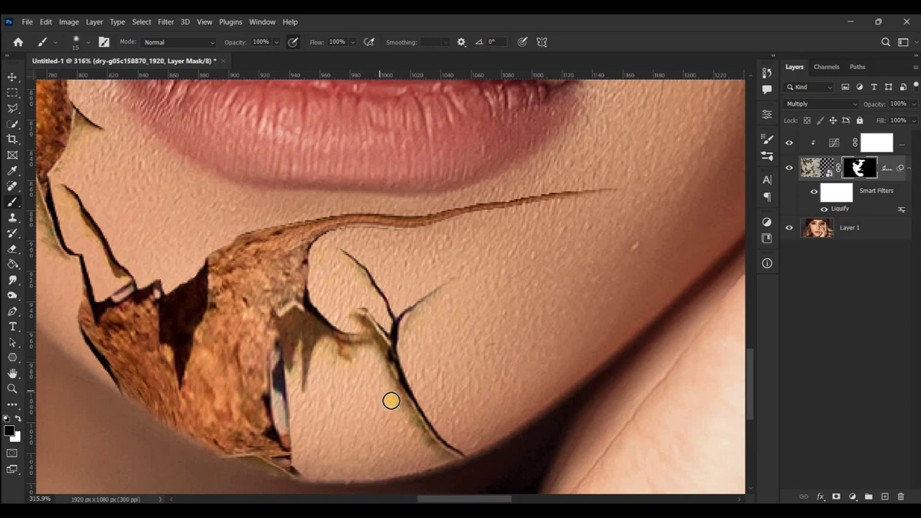
mouse_move(428, 451)
mouse_down()
mouse_move(465, 472)
mouse_move(411, 429)
mouse_up()
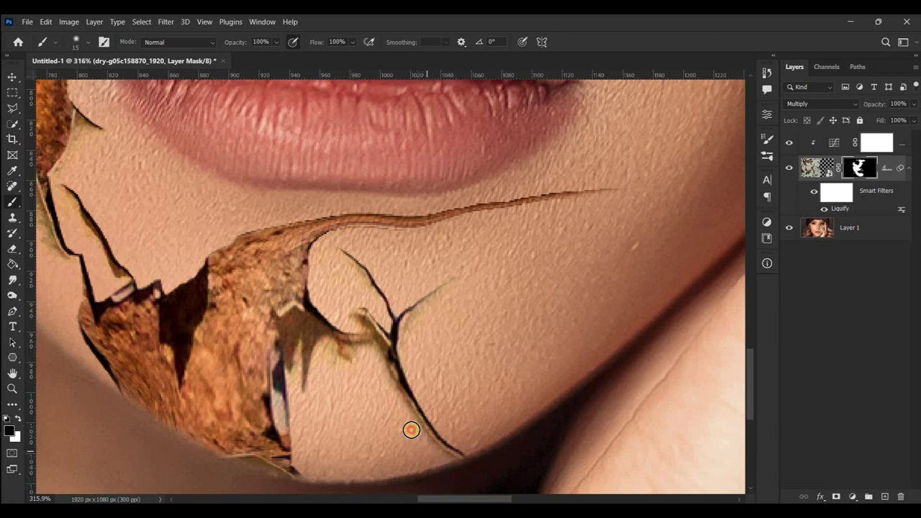
mouse_move(388, 389)
mouse_down()
mouse_move(371, 360)
mouse_move(331, 351)
mouse_up()
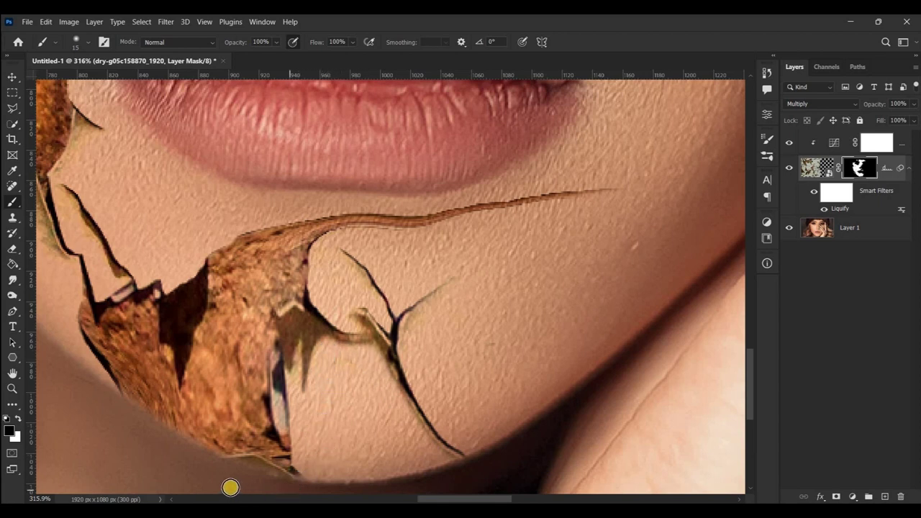
scroll(756, 407, down, 3)
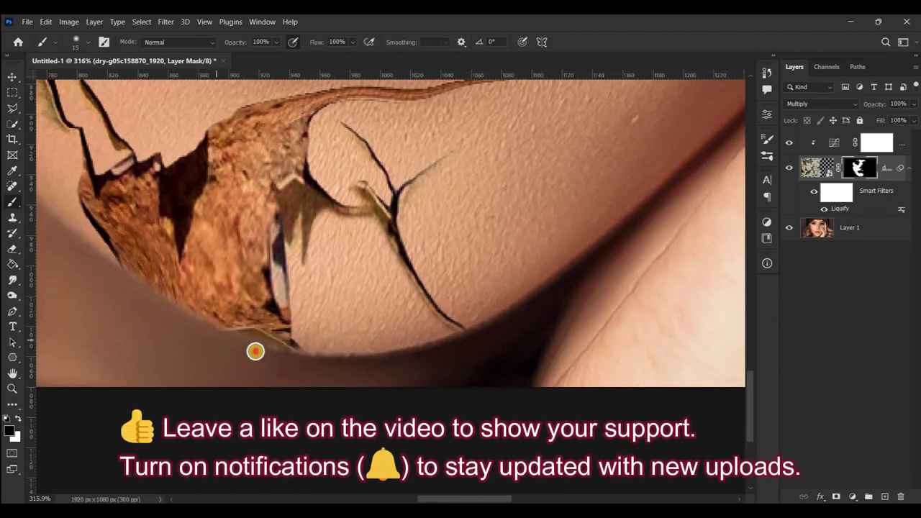
scroll(335, 379, down, 3)
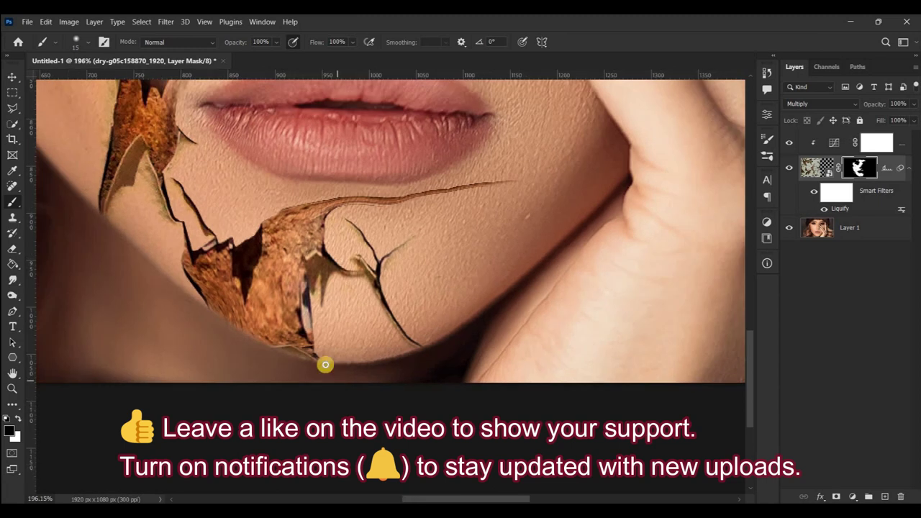
scroll(323, 364, down, 2)
scroll(453, 345, down, 2)
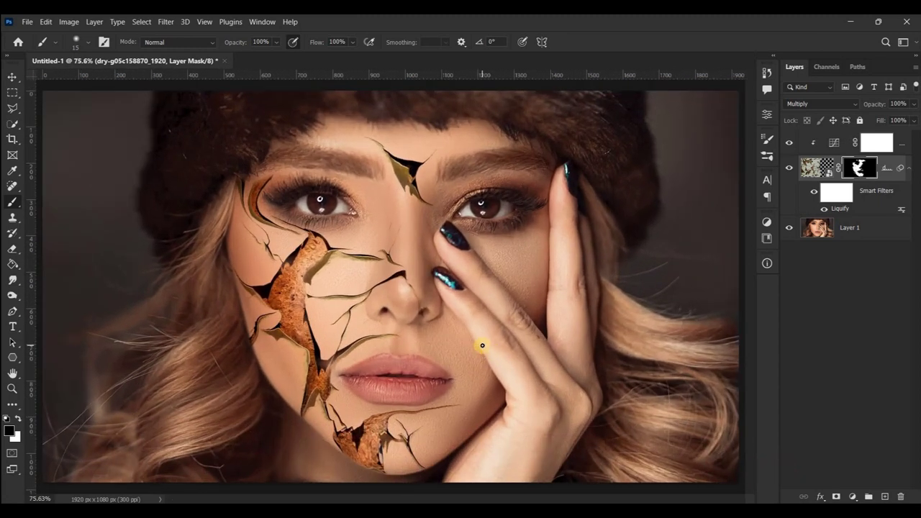
Step: Group the Curves 1 and crack texture layers together
click(13, 77)
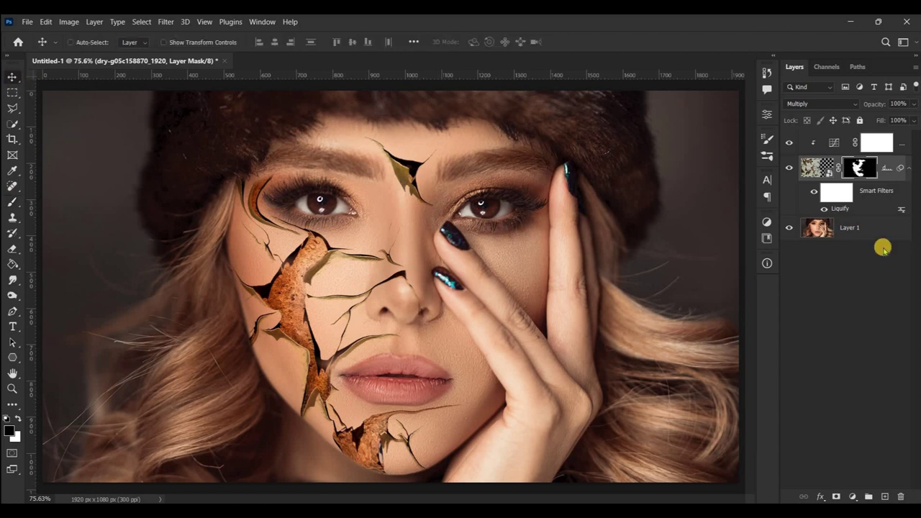
click(899, 145)
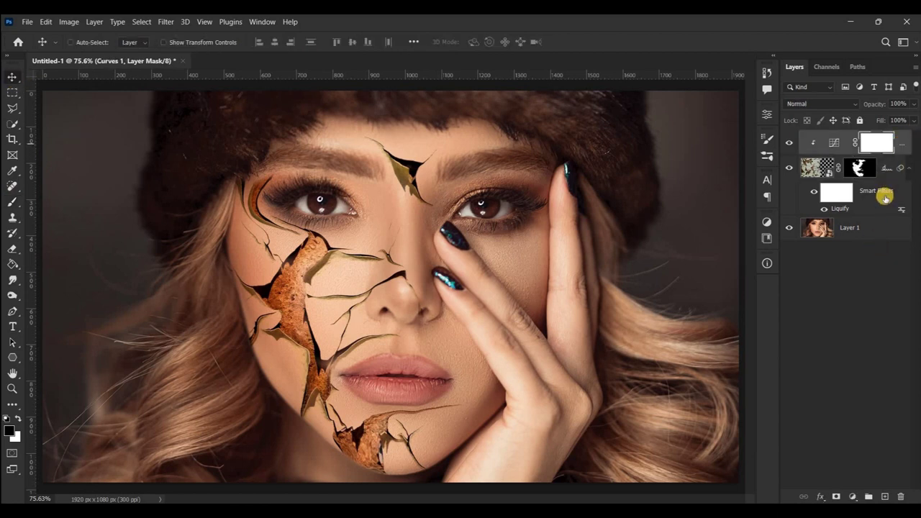
shift+click(896, 170)
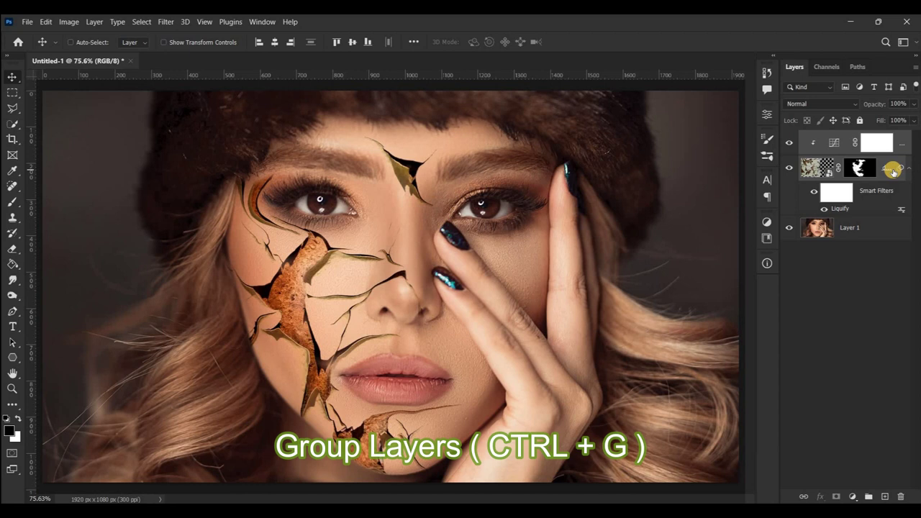
key(ctrl+g)
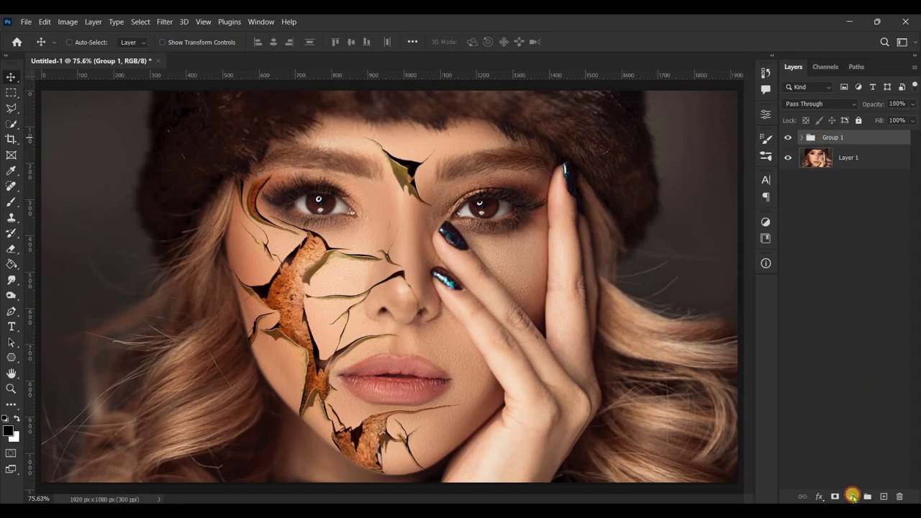
Step: Add a Gradient Fill layer at angle 0 with Classic method, blended in Overlay
click(852, 496)
click(845, 297)
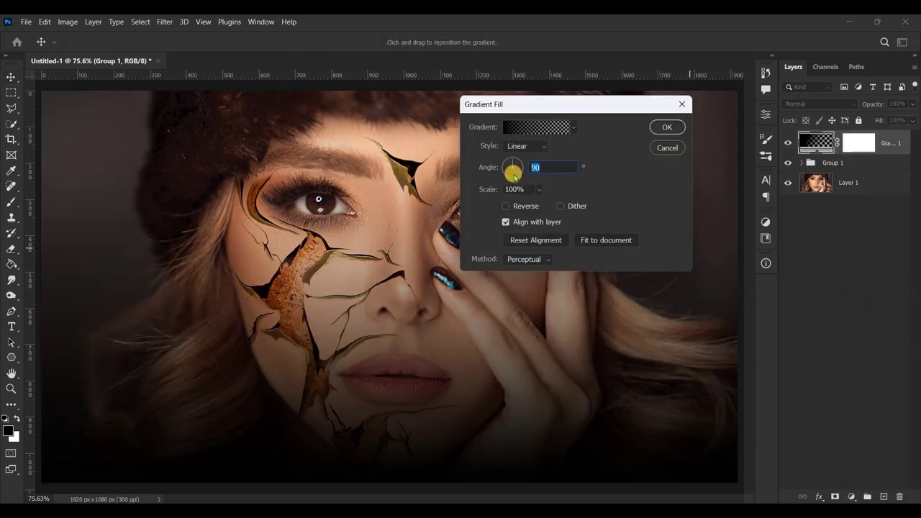
text(0)
click(538, 260)
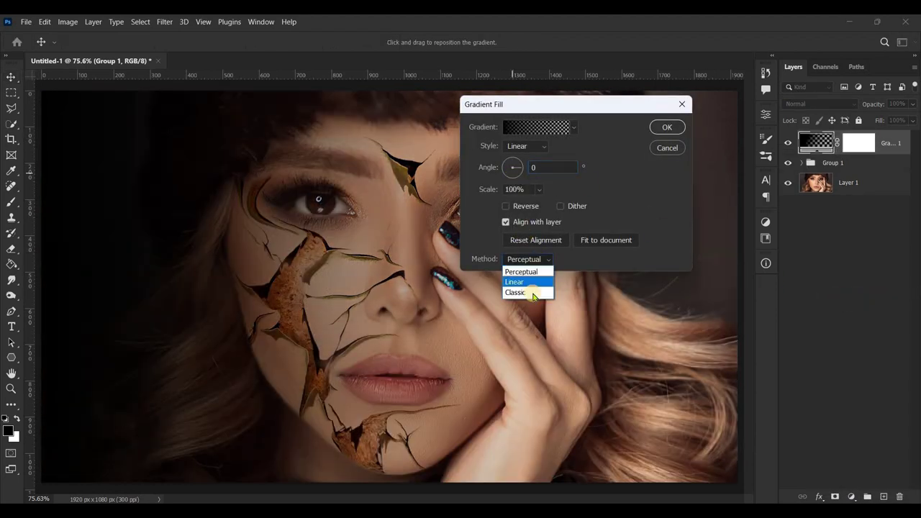
click(533, 292)
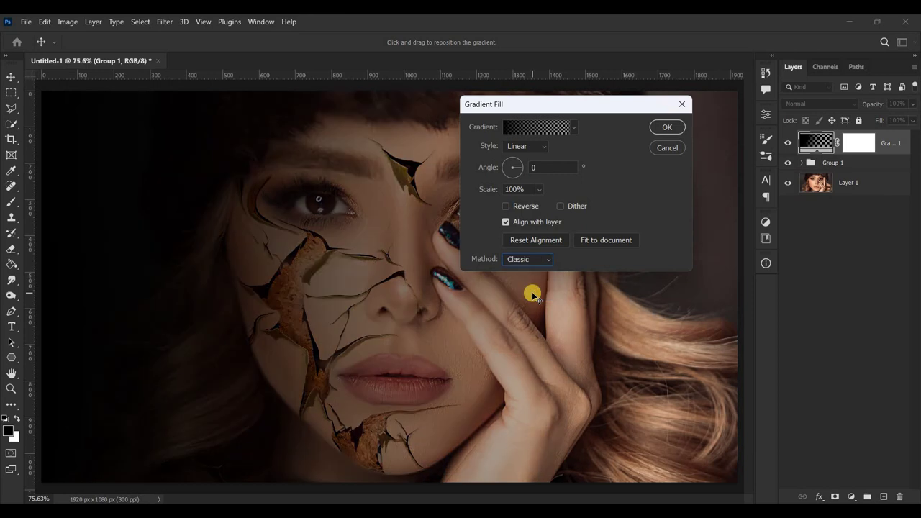
click(659, 128)
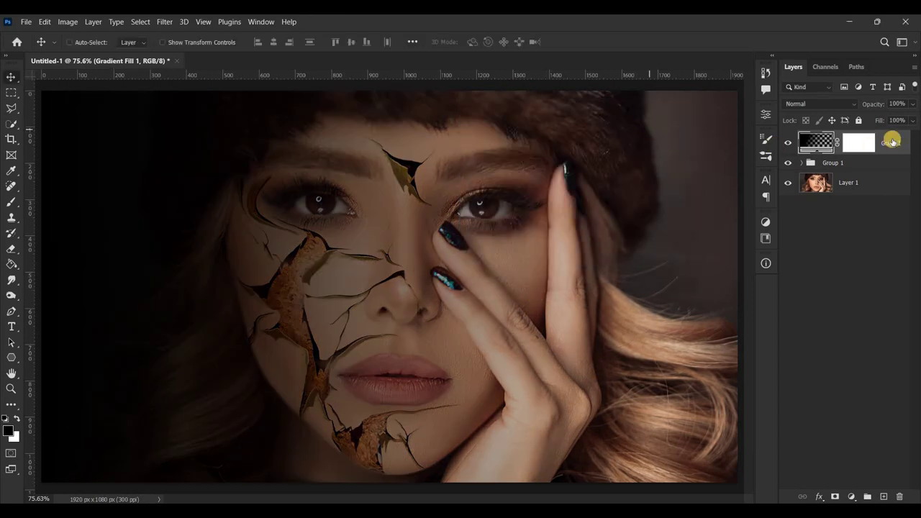
click(813, 105)
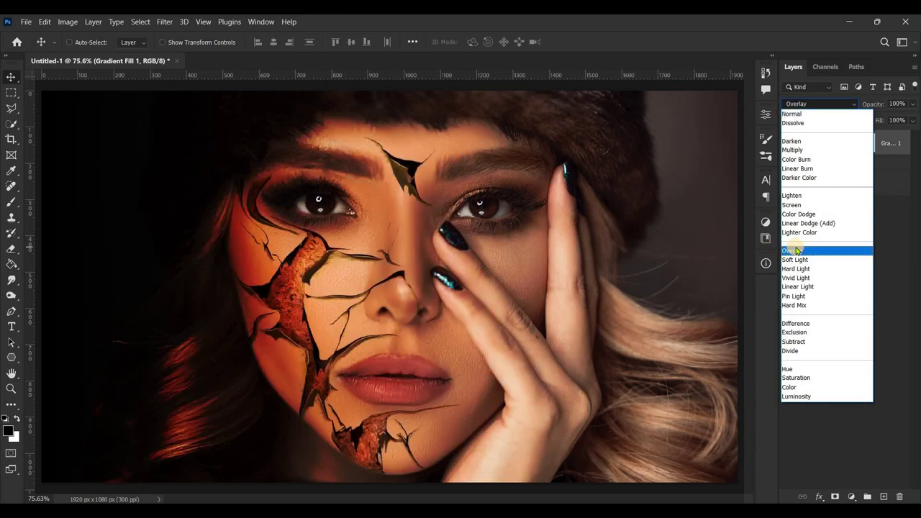
click(797, 250)
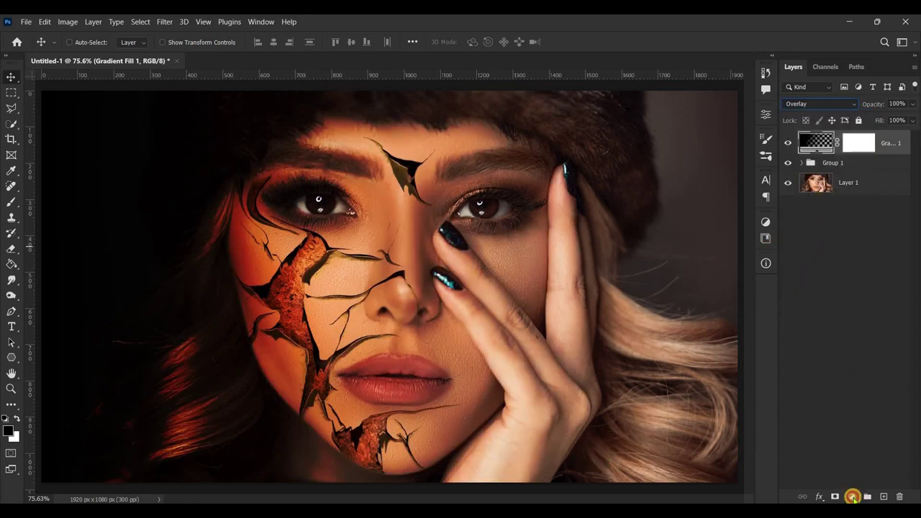
Step: Add a Curves 2 layer with the midpoint nudged slightly down to darken midtones
click(852, 496)
click(856, 346)
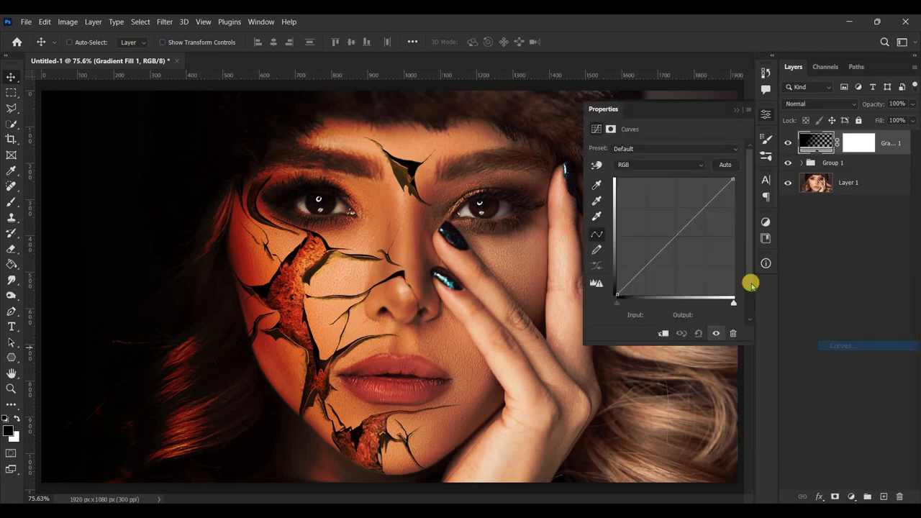
click(676, 234)
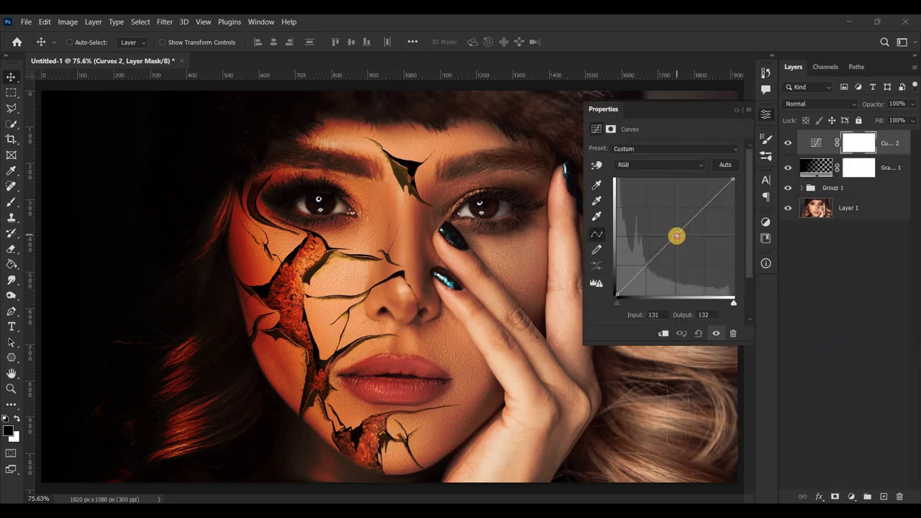
drag(677, 236, 680, 237)
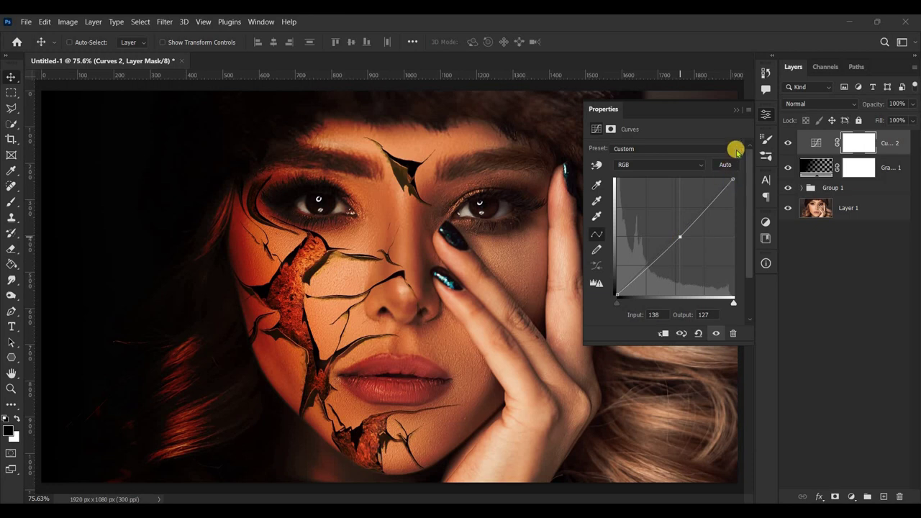
click(735, 110)
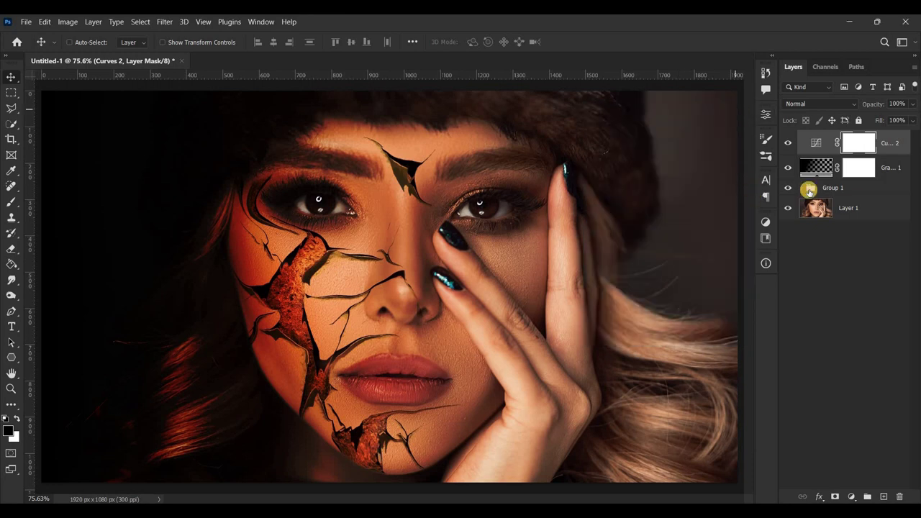
Step: Refine the crack texture mask near the left hairline inside Group 1
click(804, 187)
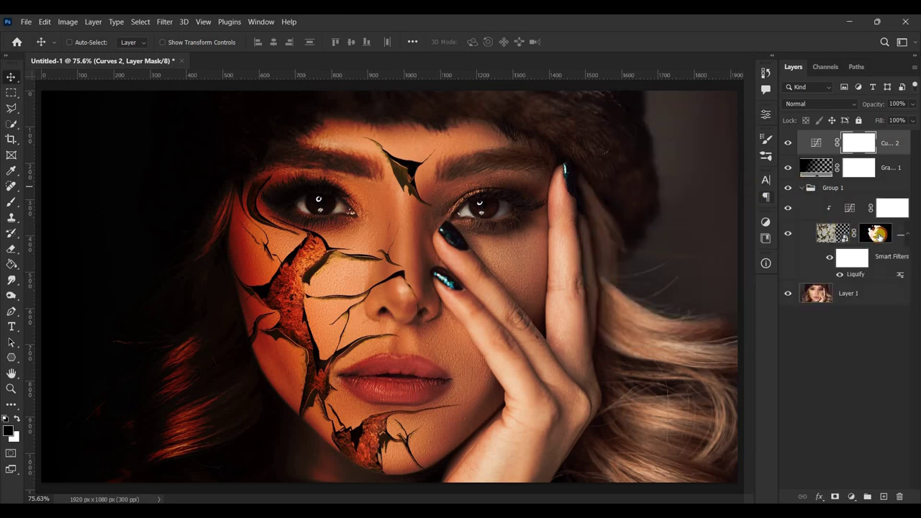
click(877, 233)
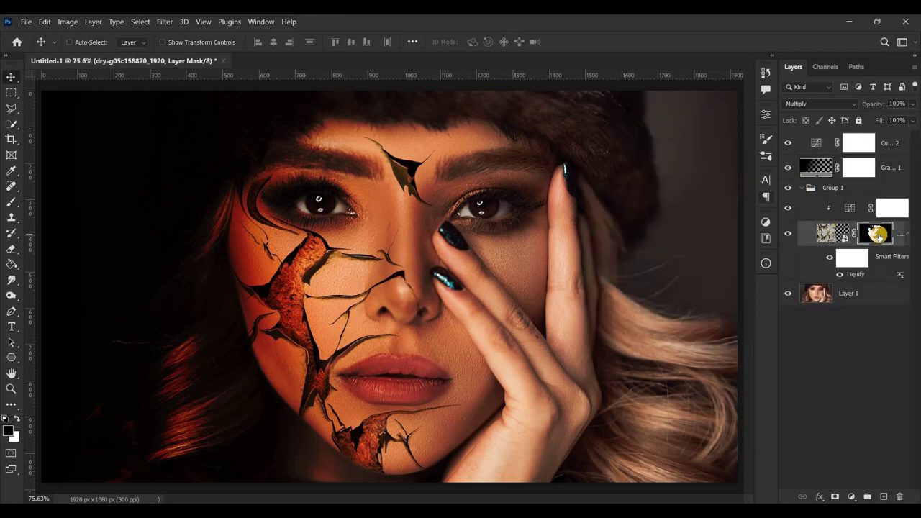
click(12, 202)
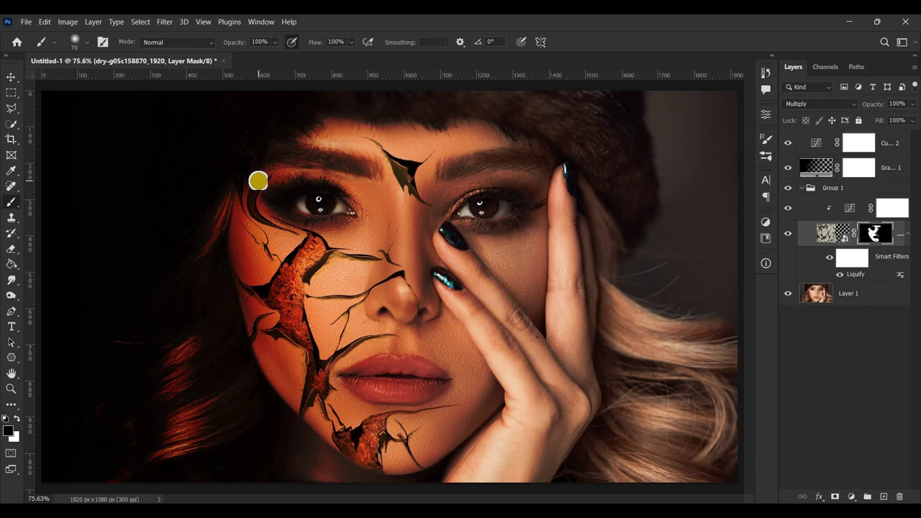
drag(258, 181, 263, 168)
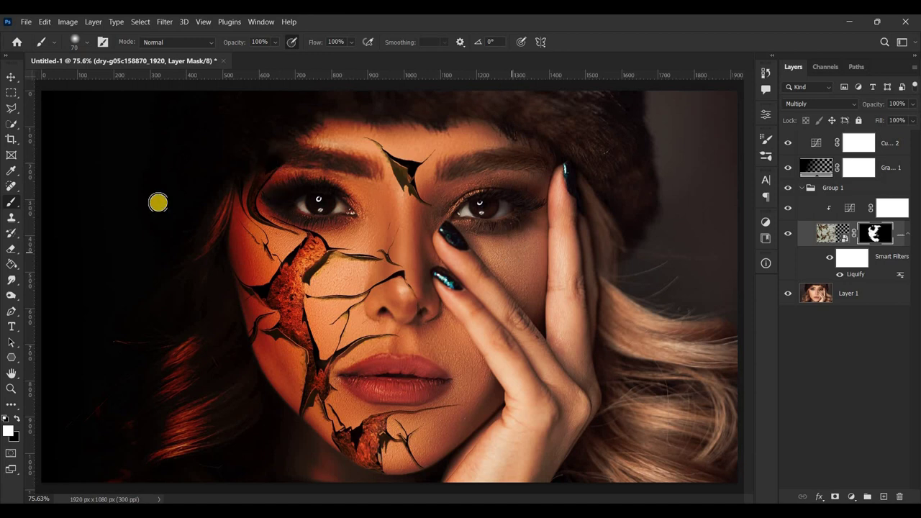
click(11, 75)
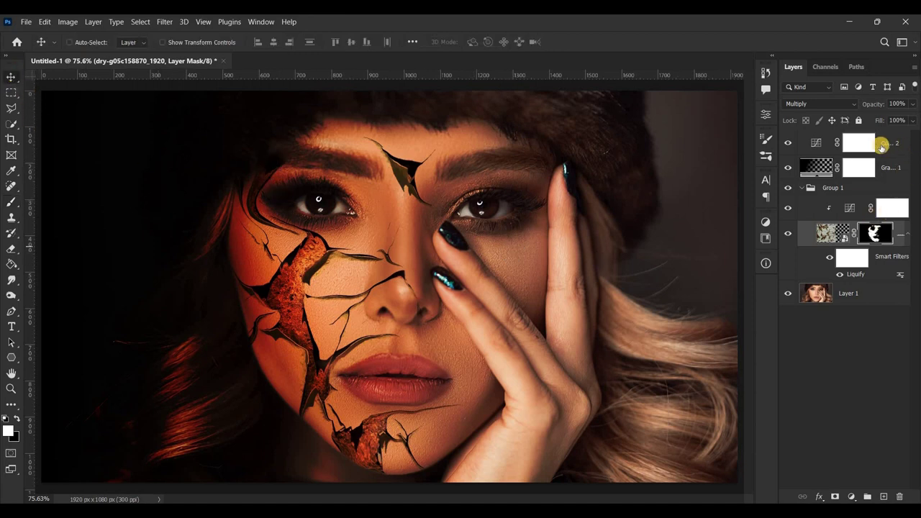
click(801, 189)
click(892, 141)
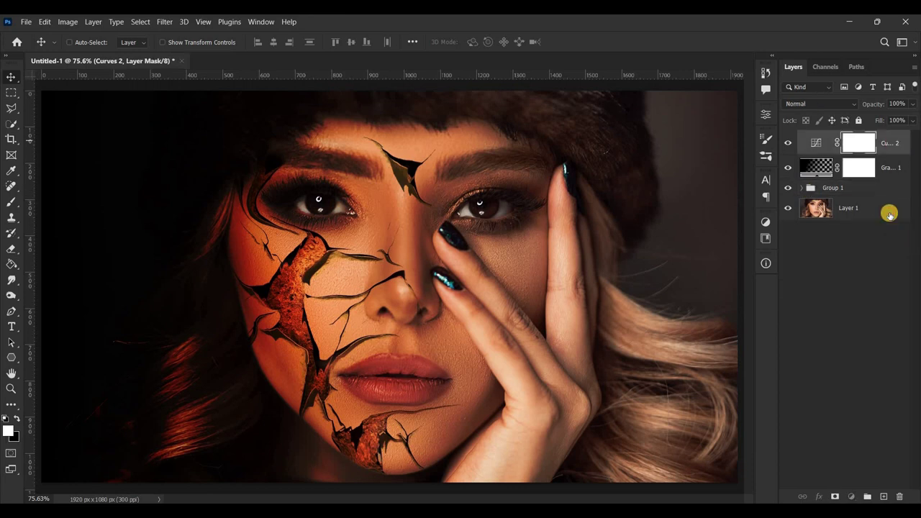
Step: Group every layer into Group 2 and add a new empty Layer 2 above it
shift+click(890, 211)
key(ctrl+g)
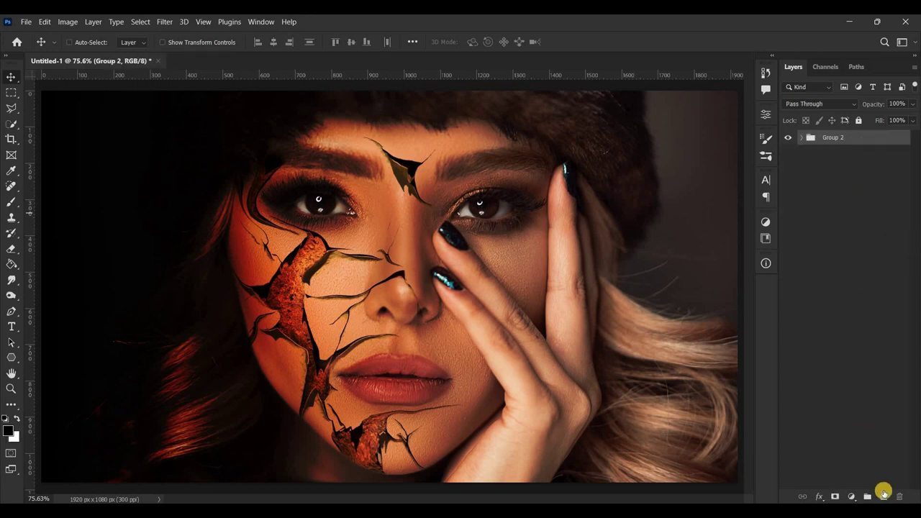
click(883, 496)
click(820, 144)
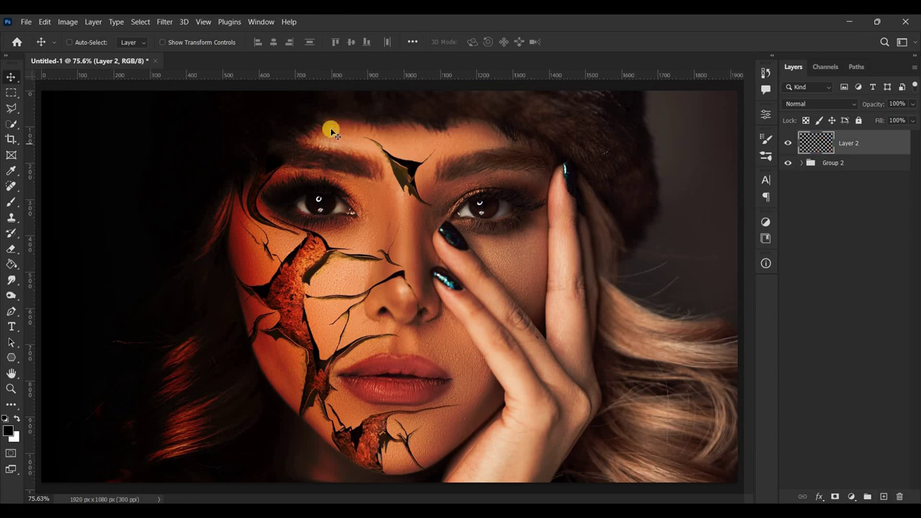
Step: Stamp the merged composite onto Layer 2 with Apply Image and hide Group 2
click(67, 21)
click(125, 188)
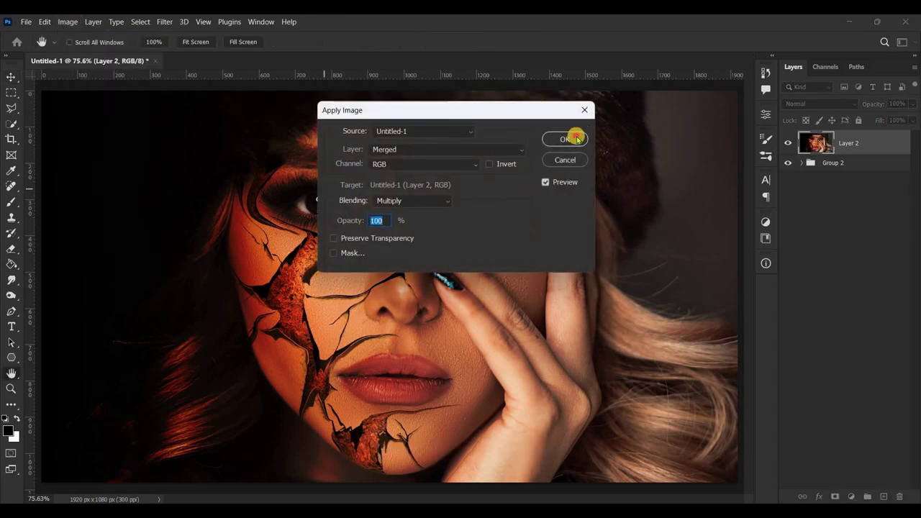
click(576, 139)
click(788, 162)
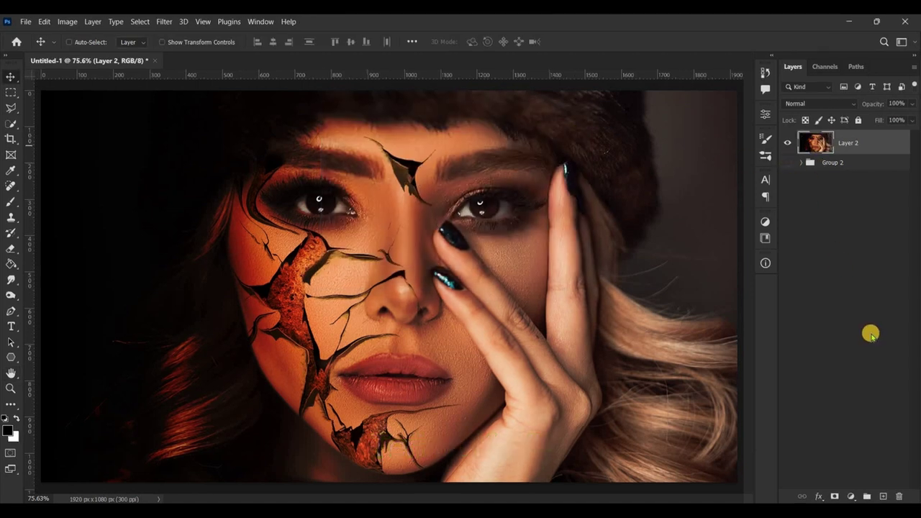